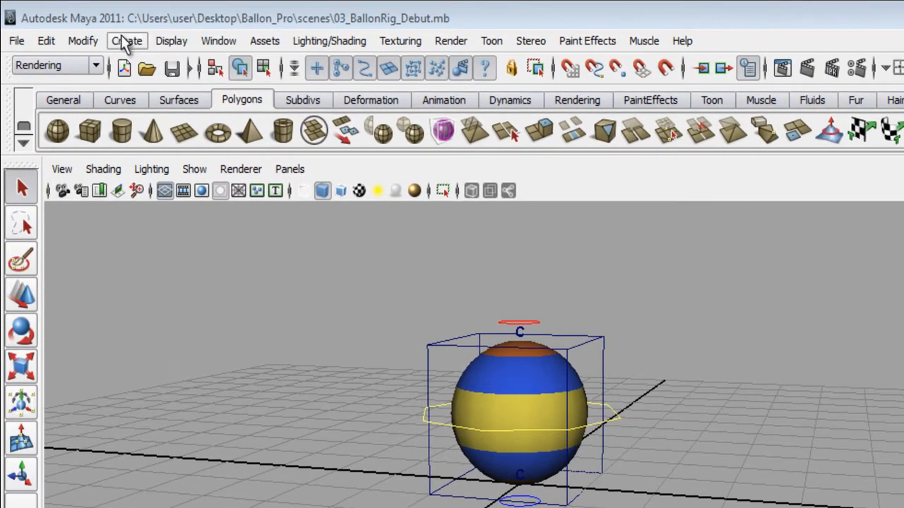
# - Create a NURBS circle at the origin and set its radius to 1.2
pyautogui.click(126, 41)
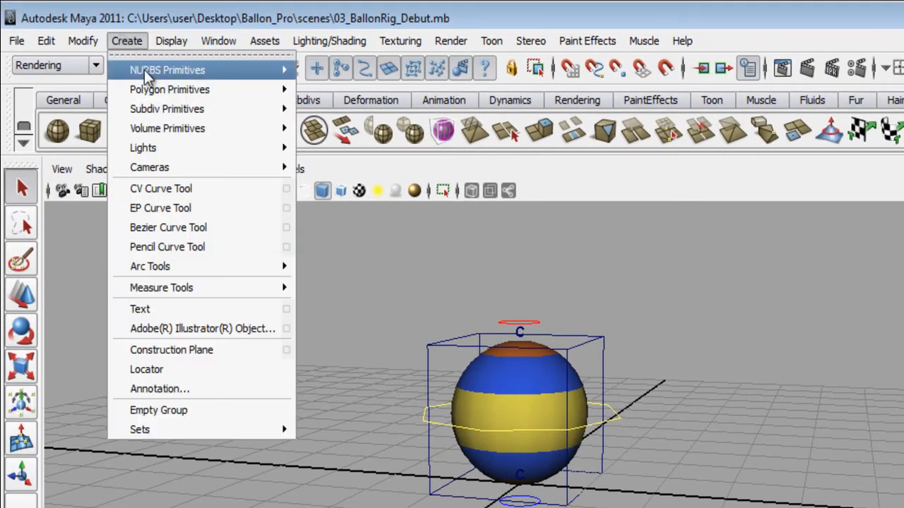
pyautogui.moveTo(166, 74)
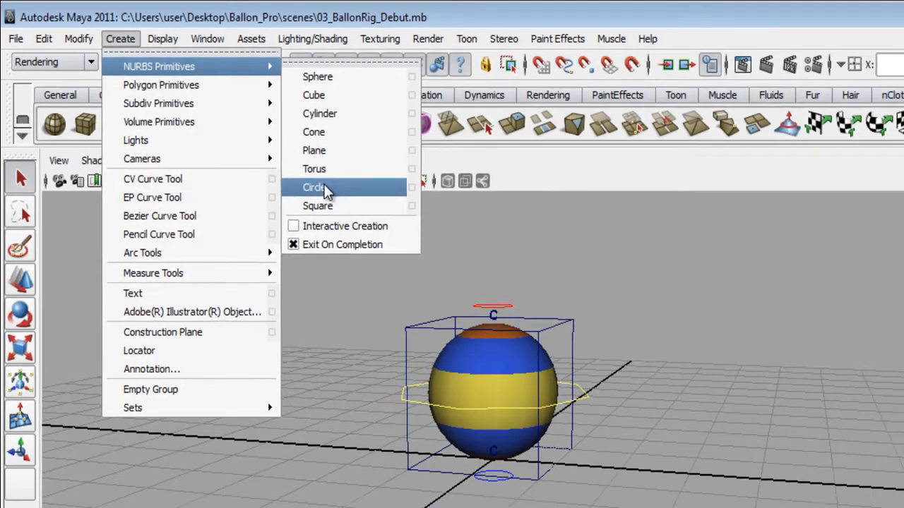
pyautogui.click(332, 198)
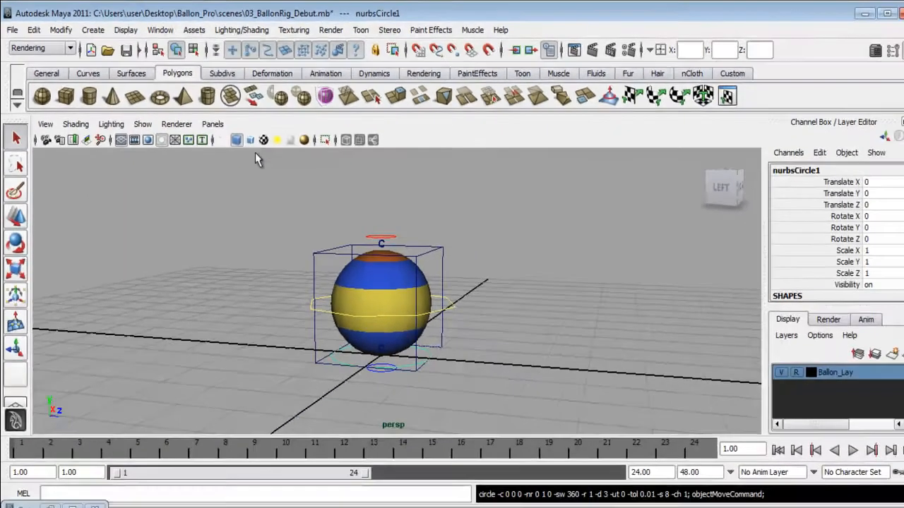
pyautogui.scroll(-2, 837, 222)
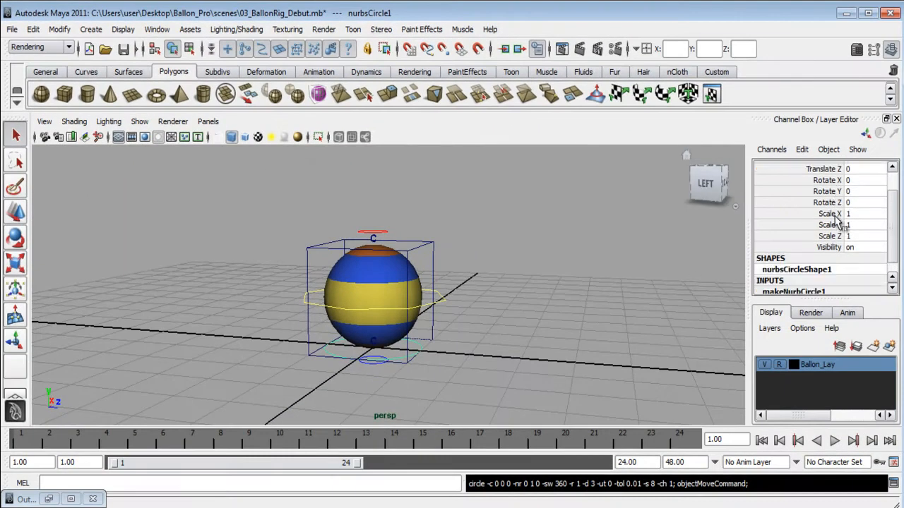
pyautogui.scroll(-1, 837, 221)
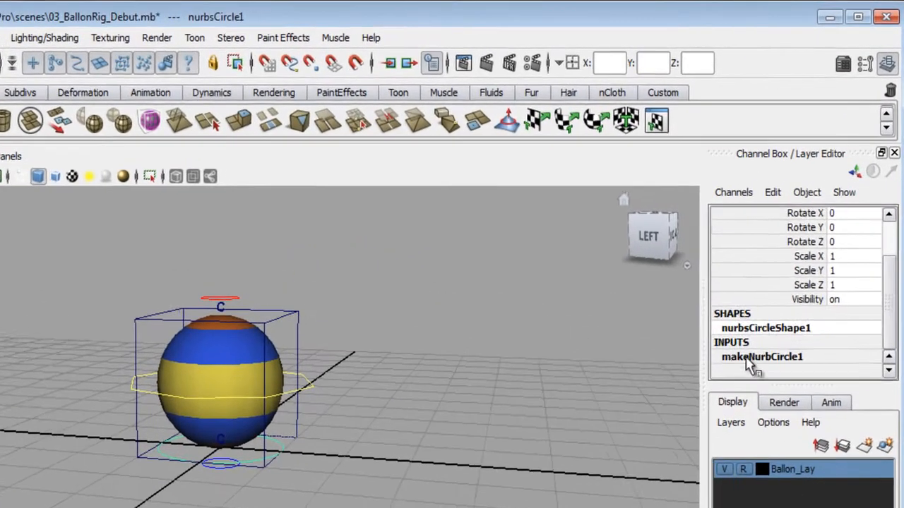
pyautogui.click(767, 276)
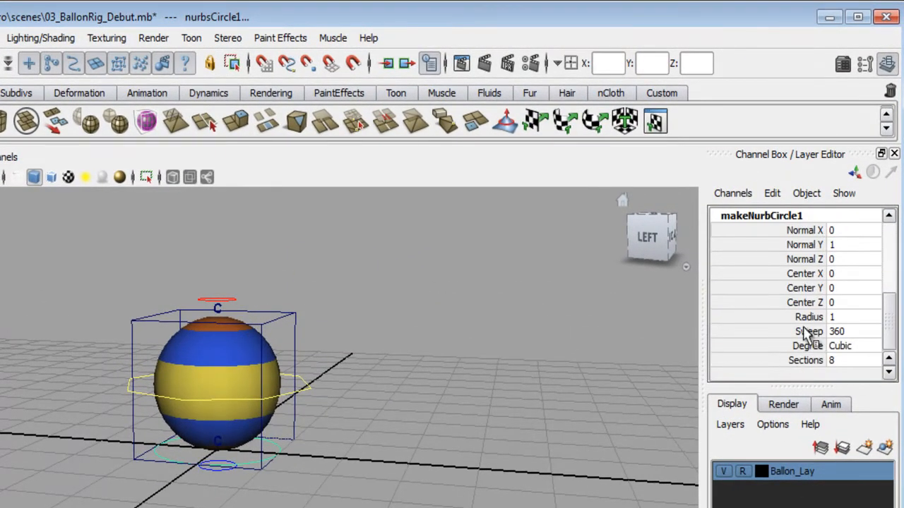
pyautogui.doubleClick(873, 313)
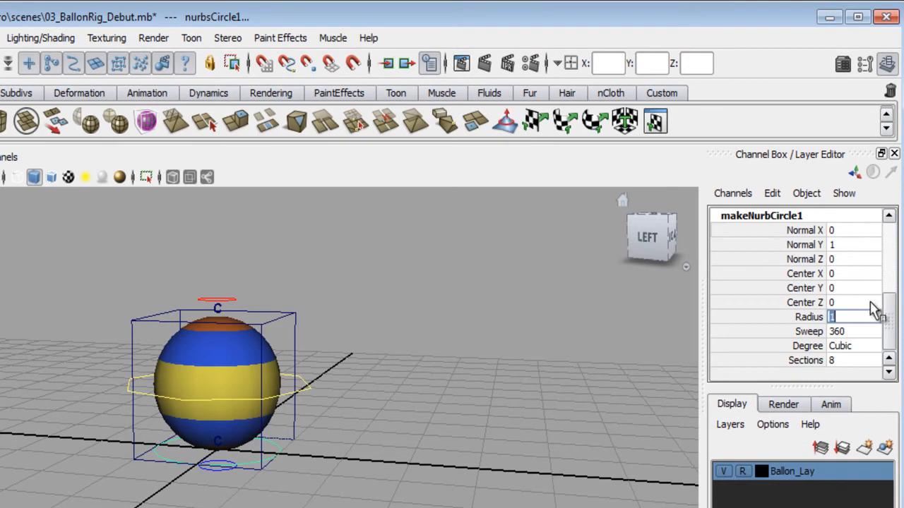
pyautogui.write('1.2')
pyautogui.press('Return')
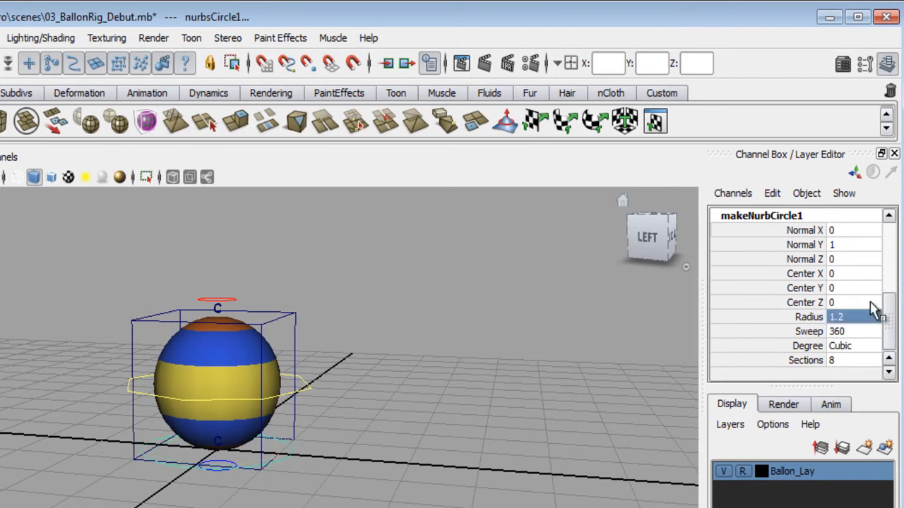
# - Set the new circle's Translate Y to 1 and its Rotate Z to 90
pyautogui.scroll(5, 825, 327)
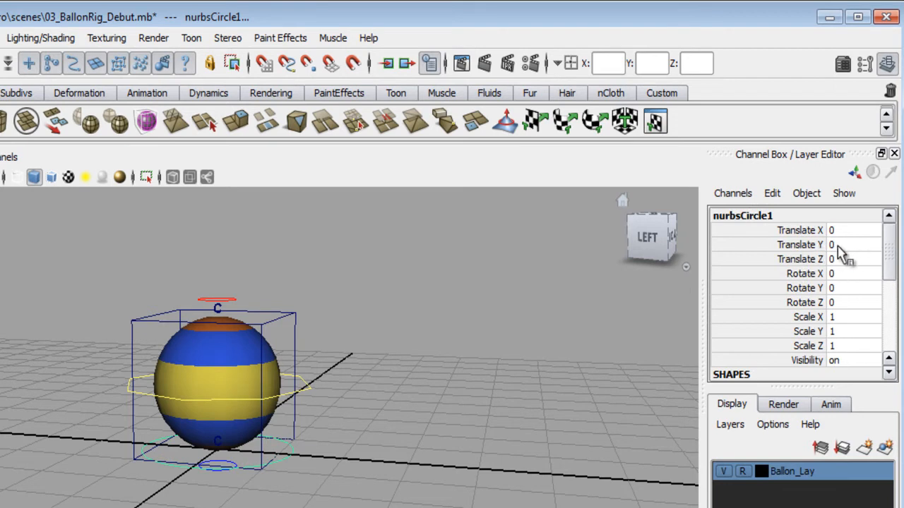
pyautogui.doubleClick(840, 245)
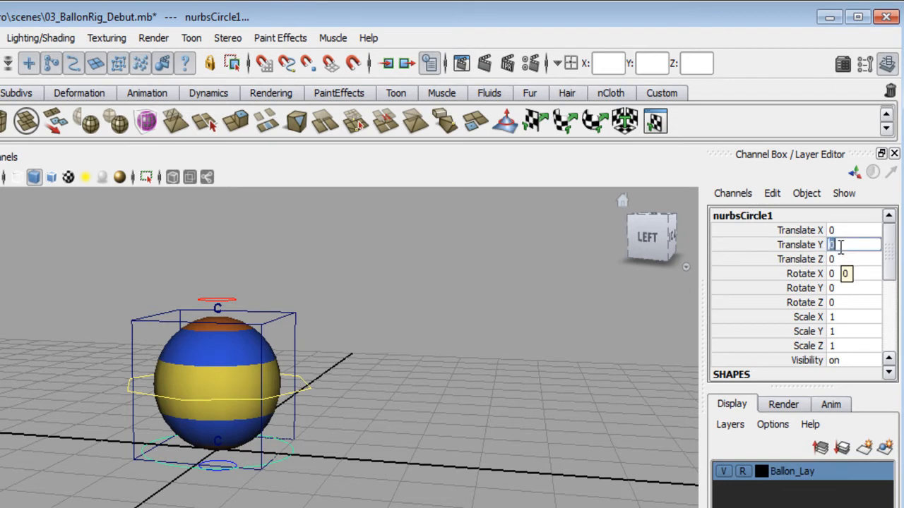
pyautogui.write('1')
pyautogui.press('Return')
pyautogui.keyDown('alt'); pyautogui.moveTo(497, 394); pyautogui.dragTo(349, 423); pyautogui.keyUp('alt')
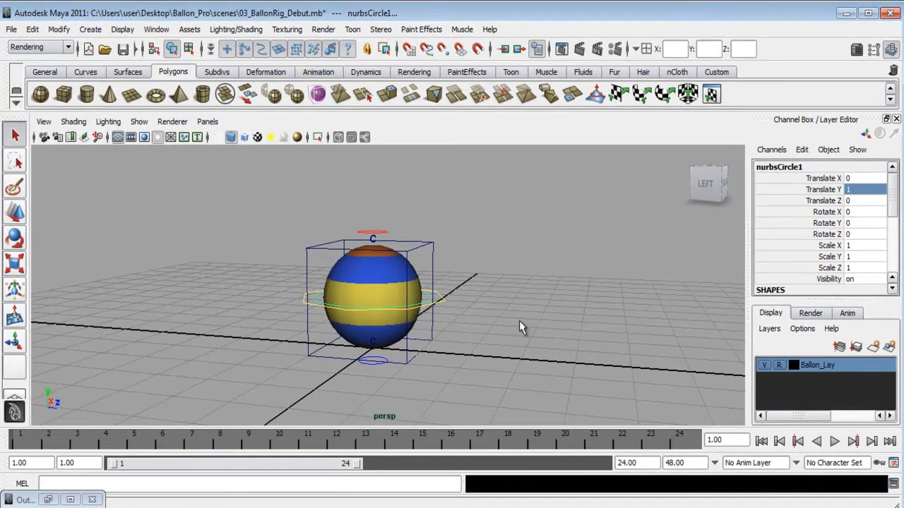
pyautogui.keyDown('alt'); pyautogui.moveTo(474, 326); pyautogui.dragTo(516, 325); pyautogui.keyUp('alt')
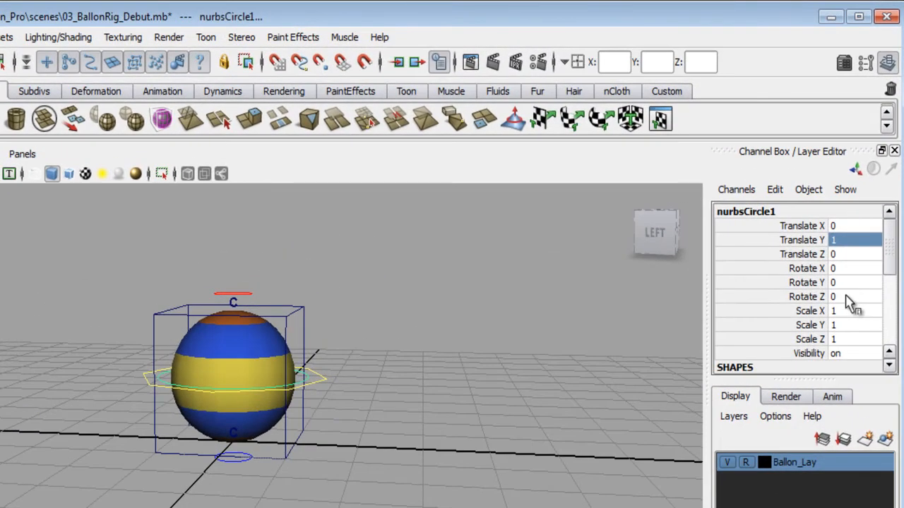
pyautogui.click(848, 297)
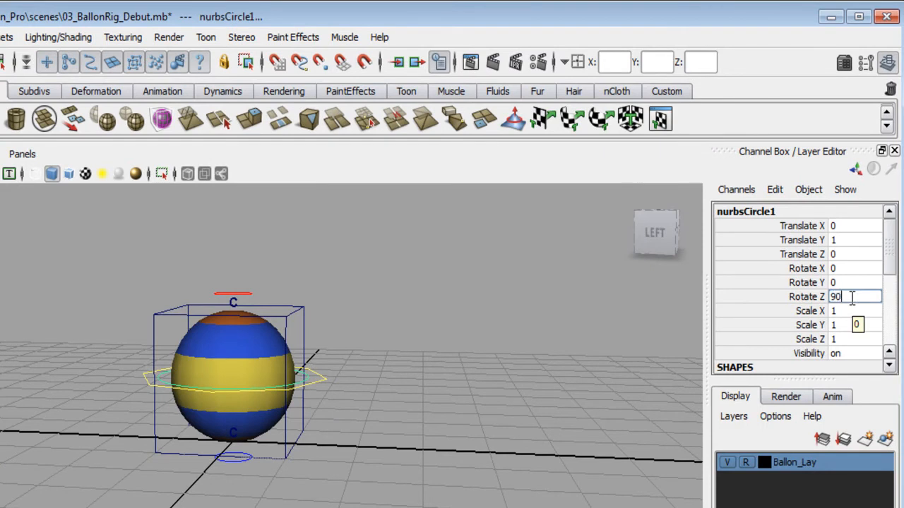
pyautogui.press('Return')
# - Change the circle's radius to 1.1 in its makeNurbCircle1 input settings
pyautogui.keyDown('alt'); pyautogui.moveTo(462, 363); pyautogui.dragTo(176, 384); pyautogui.keyUp('alt')
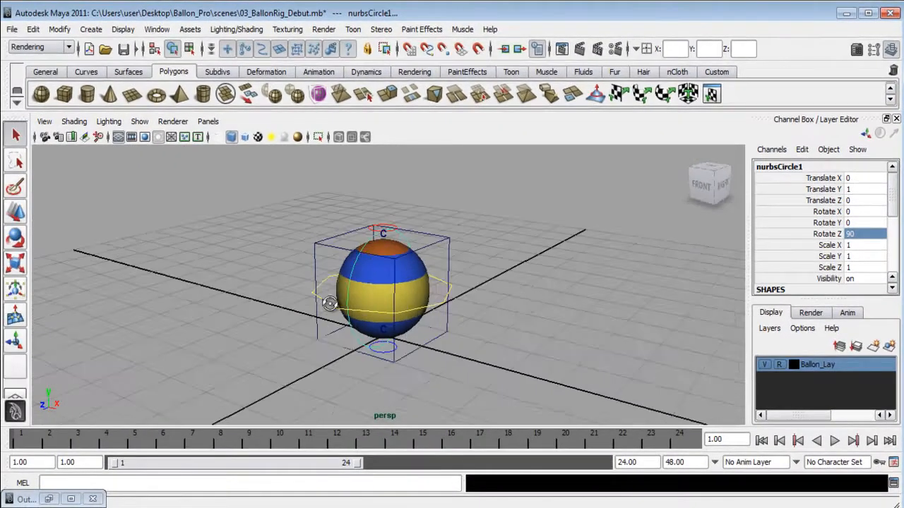
pyautogui.keyDown('alt'); pyautogui.moveTo(329, 303); pyautogui.dragTo(423, 319); pyautogui.keyUp('alt')
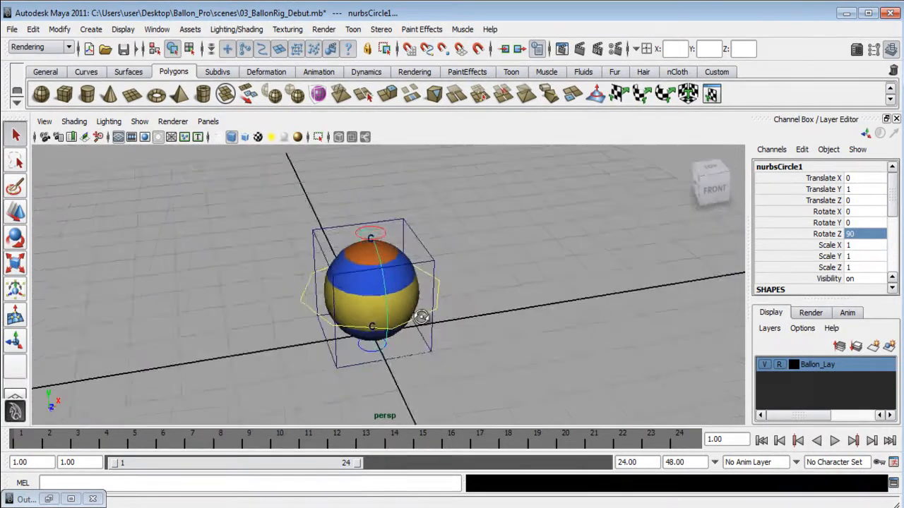
pyautogui.keyDown('alt'); pyautogui.moveTo(471, 339); pyautogui.dragTo(601, 377, button='right'); pyautogui.keyUp('alt')
pyautogui.scroll(-4, 835, 250)
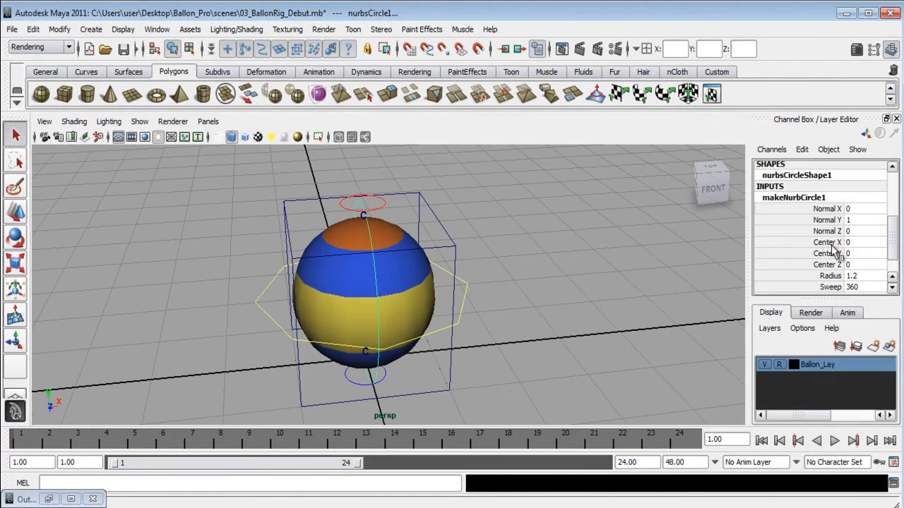
pyautogui.scroll(-2, 835, 251)
pyautogui.click(867, 245)
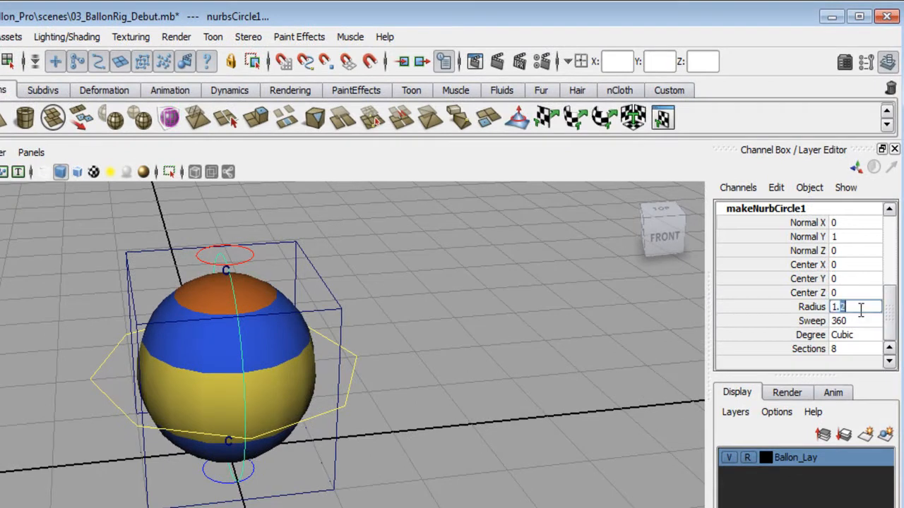
pyautogui.write('1.1')
pyautogui.press('Return')
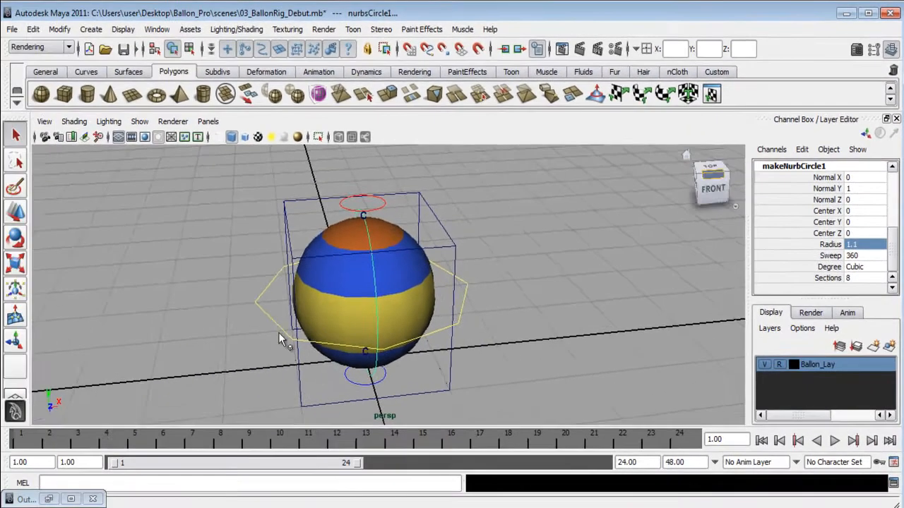
# - Select the vertical circle around the ball and rename it SS_Emplacement
pyautogui.keyDown('alt'); pyautogui.moveTo(278, 333); pyautogui.dragTo(520, 323); pyautogui.keyUp('alt')
pyautogui.keyDown('alt'); pyautogui.moveTo(519, 324); pyautogui.dragTo(434, 301, button='right'); pyautogui.keyUp('alt')
pyautogui.keyDown('alt'); pyautogui.moveTo(434, 300); pyautogui.dragTo(521, 308); pyautogui.keyUp('alt')
pyautogui.scroll(5, 830, 262)
pyautogui.click(556, 251)
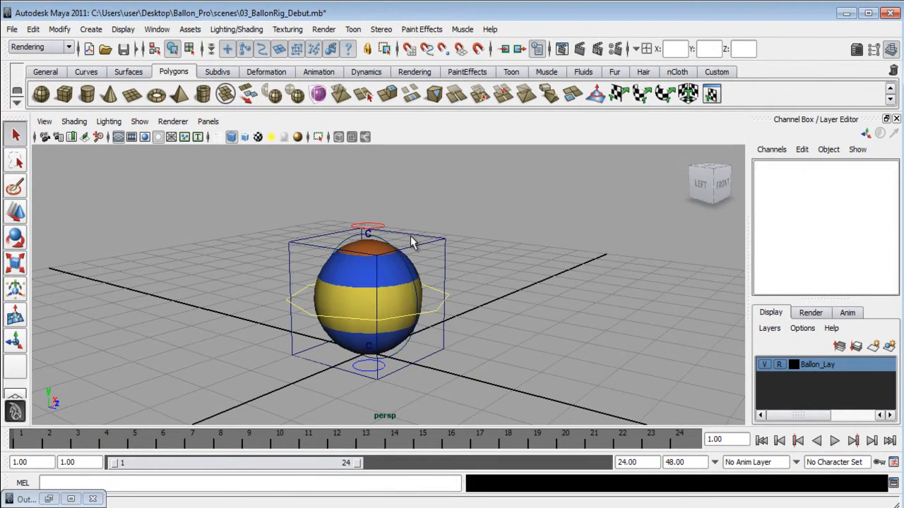
pyautogui.click(382, 243)
pyautogui.doubleClick(816, 167)
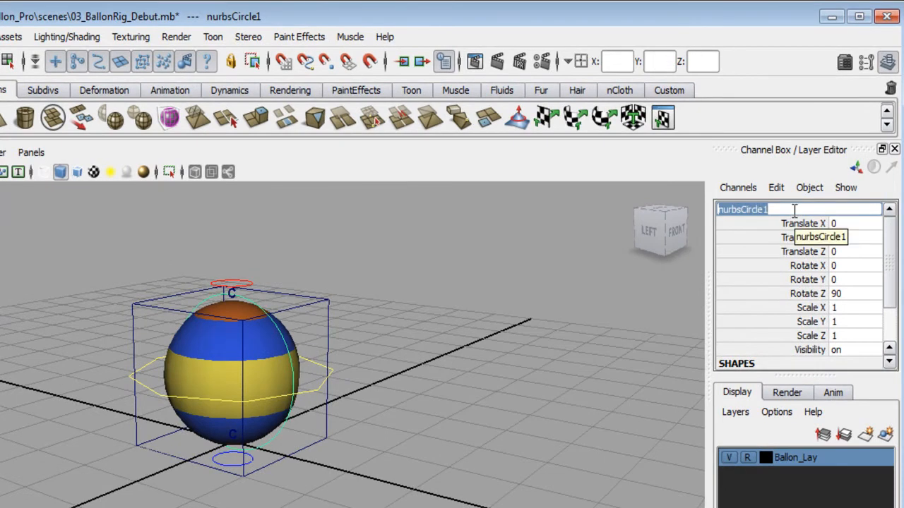
pyautogui.write('SS')
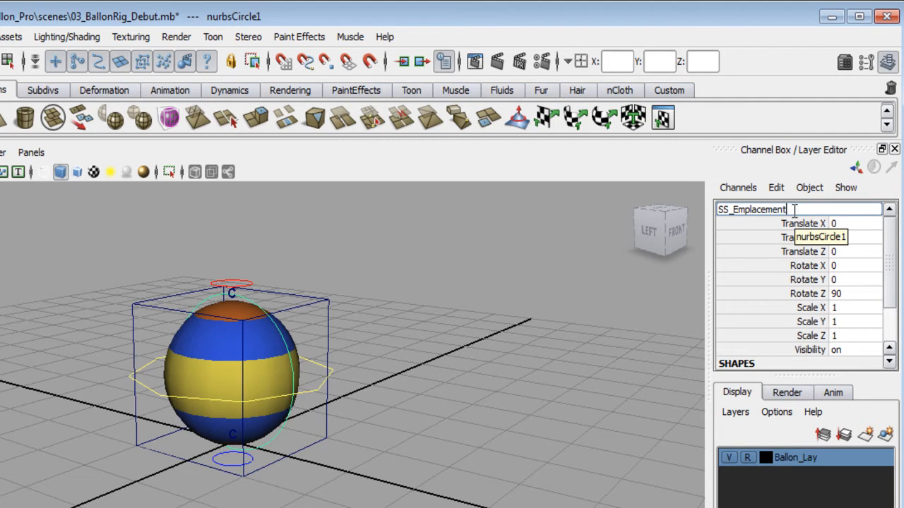
pyautogui.write('_Emplacement')
pyautogui.press('Return')
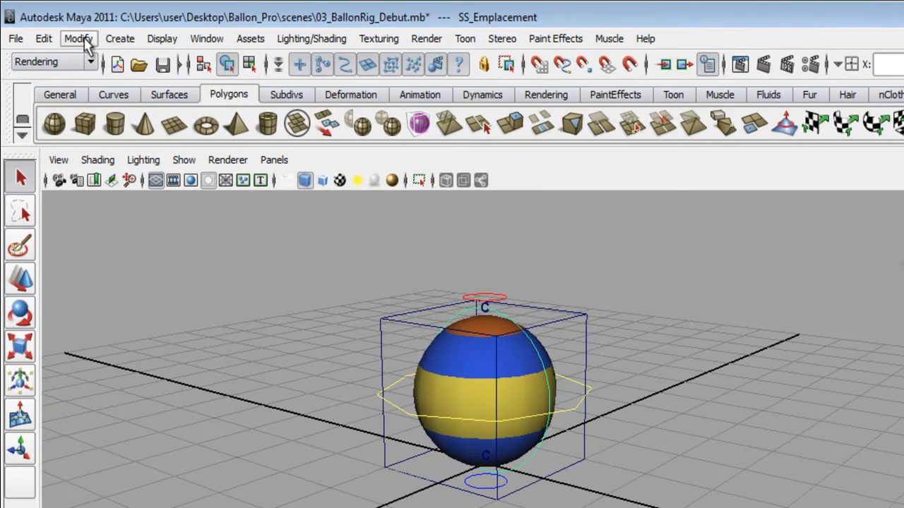
# - Freeze the transformations of the SS_Emplacement circle and center its pivot
pyautogui.click(79, 40)
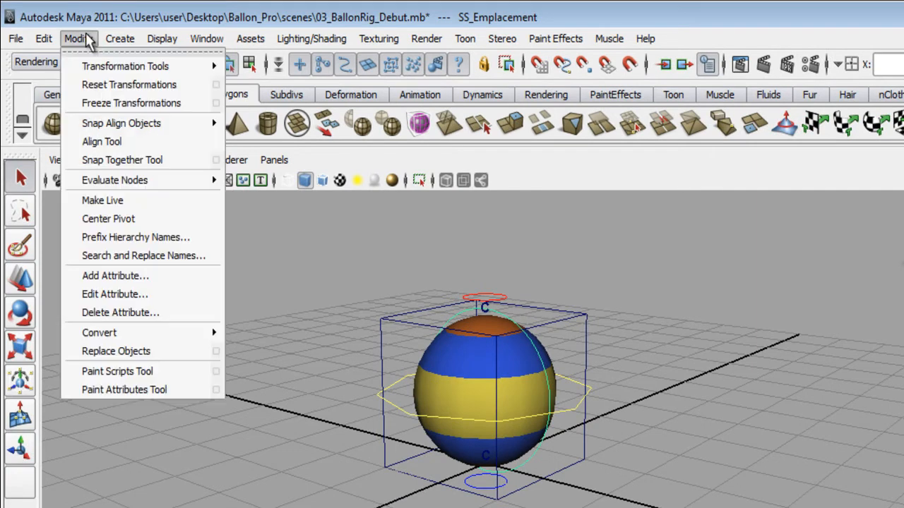
pyautogui.click(89, 106)
pyautogui.click(76, 38)
pyautogui.click(99, 219)
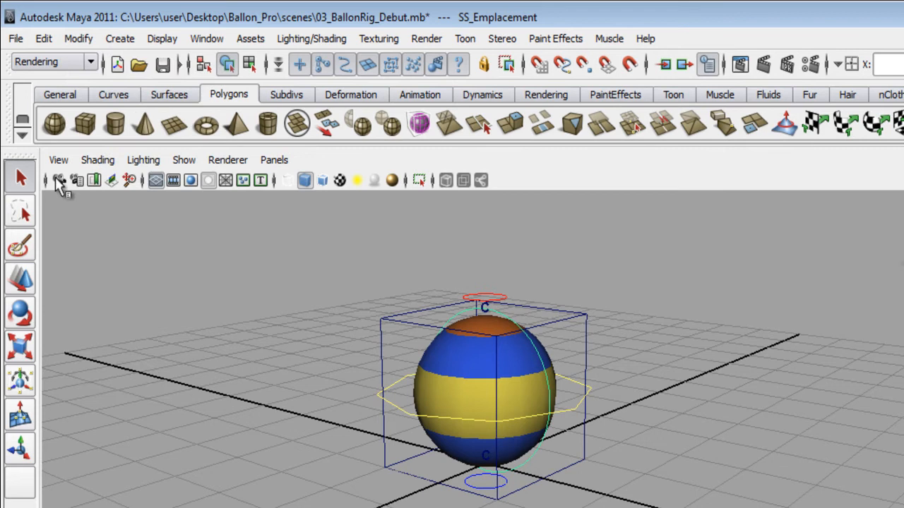
# - Delete the construction history of the SS_Emplacement circle
pyautogui.click(43, 39)
pyautogui.moveTo(85, 237)
pyautogui.click(246, 247)
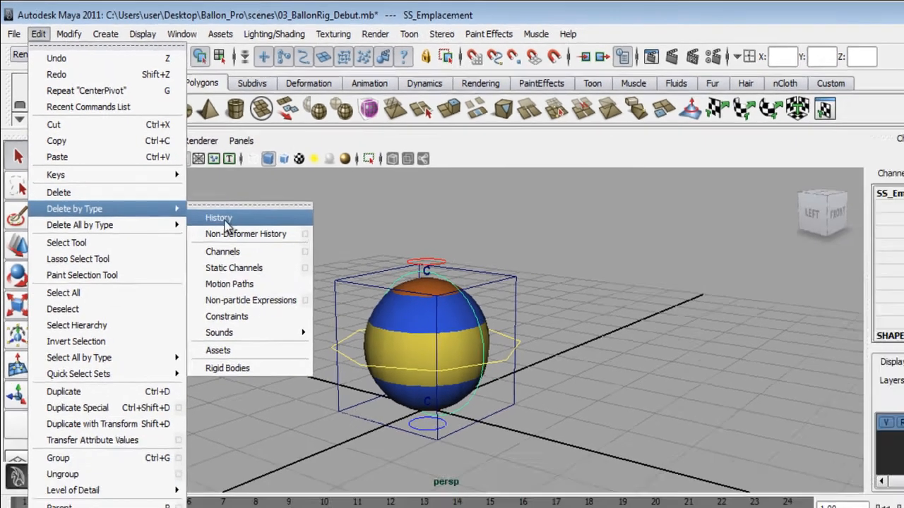
# - Enable drawing overrides on SS_EmplacementShape and set the curve's display color to reddish brown, closing the Attribute Editor when done
pyautogui.keyDown('alt'); pyautogui.moveTo(439, 264); pyautogui.dragTo(468, 296); pyautogui.keyUp('alt')
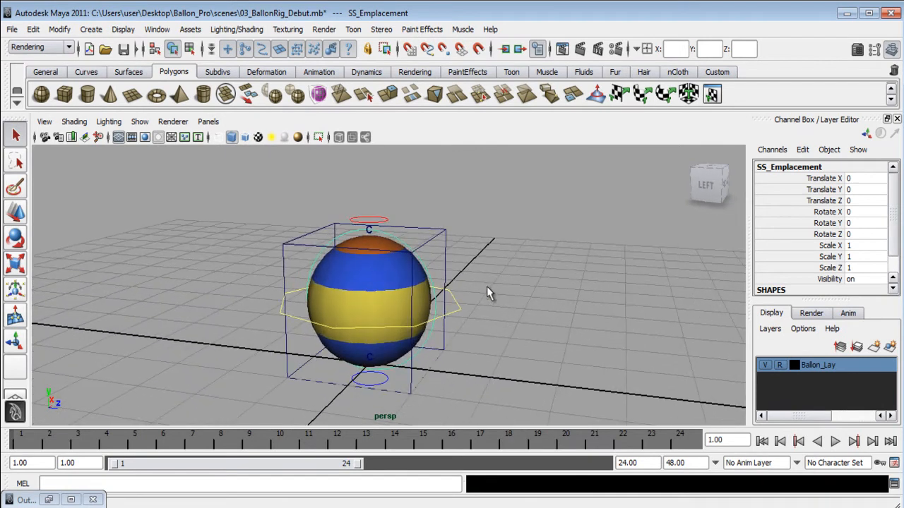
pyautogui.keyDown('alt'); pyautogui.moveTo(411, 291); pyautogui.dragTo(416, 292); pyautogui.keyUp('alt')
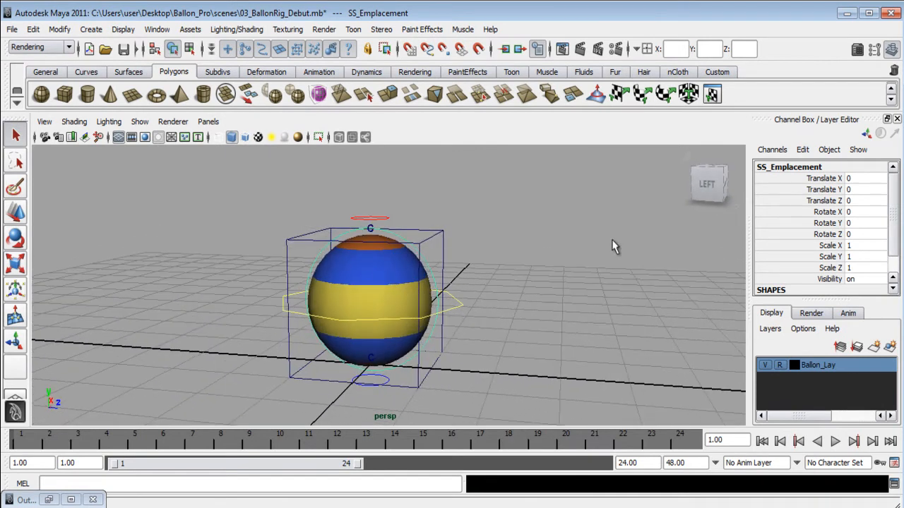
pyautogui.keyDown('alt'); pyautogui.moveTo(477, 303); pyautogui.dragTo(538, 318, button='right'); pyautogui.keyUp('alt')
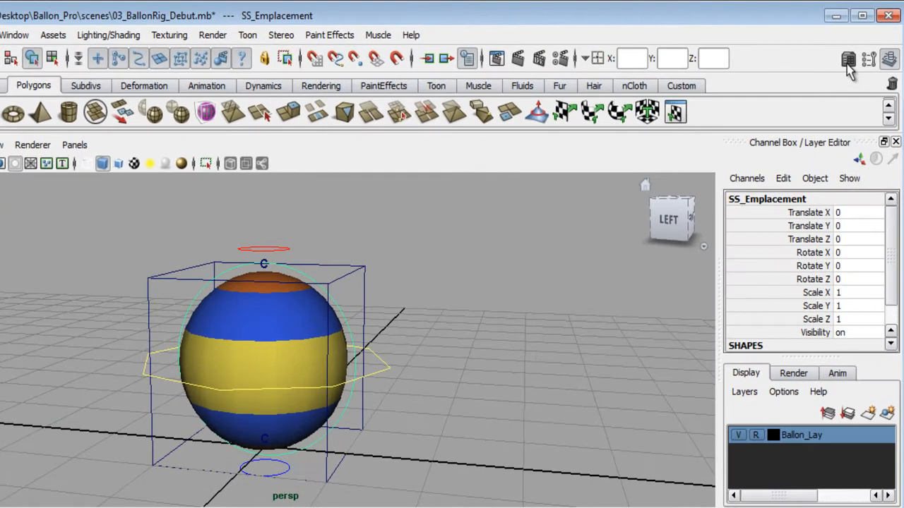
pyautogui.click(857, 51)
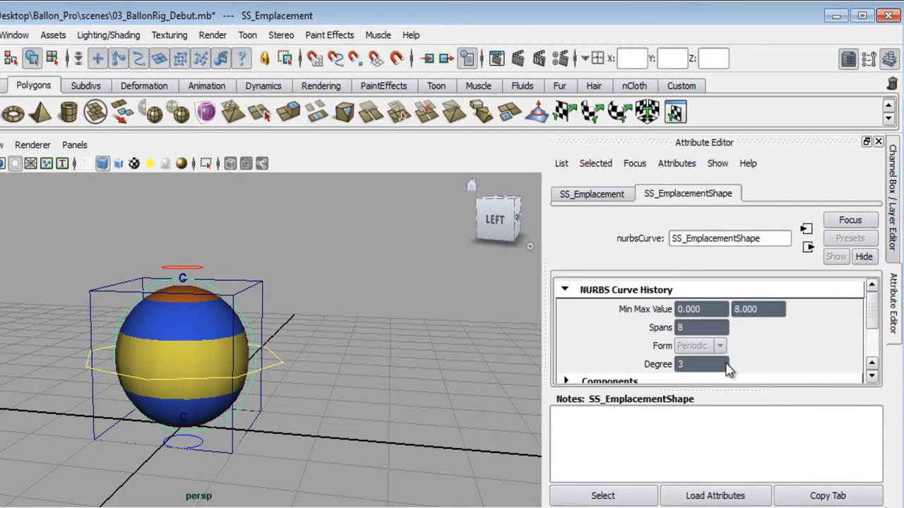
pyautogui.moveTo(723, 387); pyautogui.dragTo(736, 480)
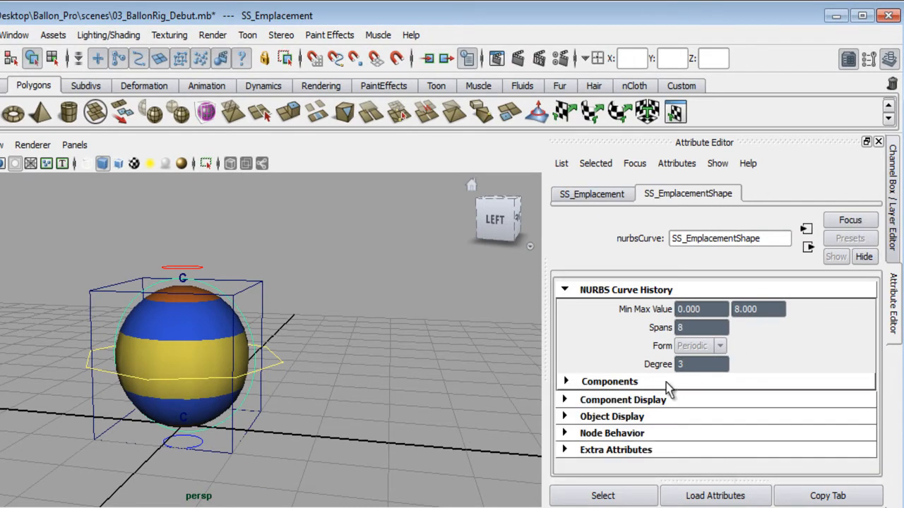
pyautogui.click(572, 417)
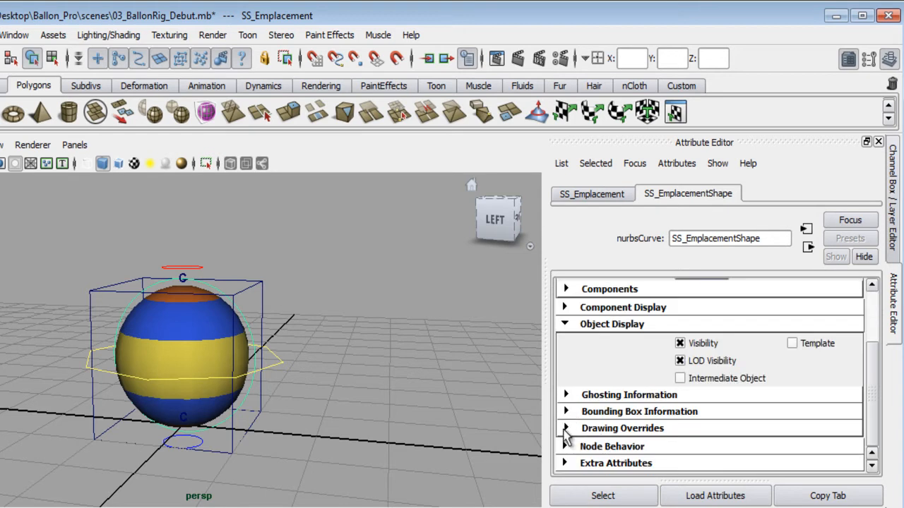
pyautogui.click(565, 429)
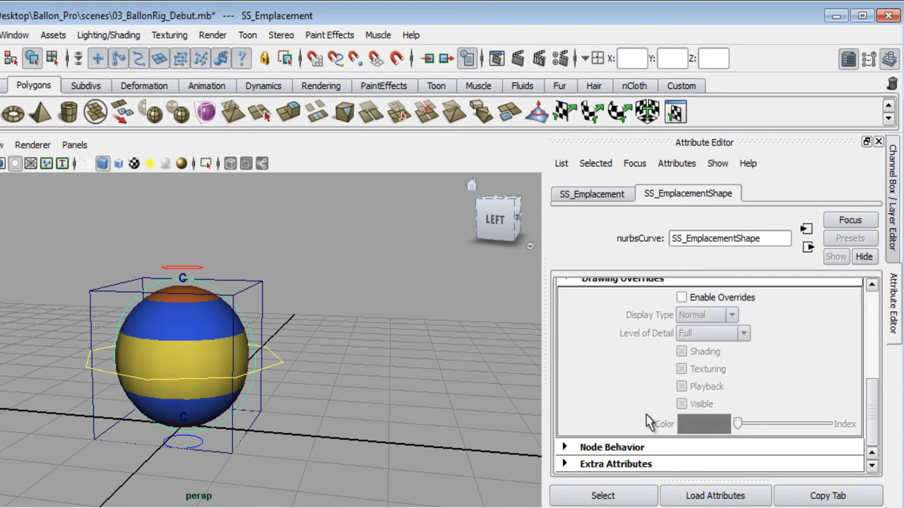
pyautogui.click(682, 297)
pyautogui.moveTo(737, 432); pyautogui.dragTo(767, 425)
pyautogui.click(371, 413)
pyautogui.keyDown('alt'); pyautogui.moveTo(308, 408); pyautogui.dragTo(333, 392); pyautogui.keyUp('alt')
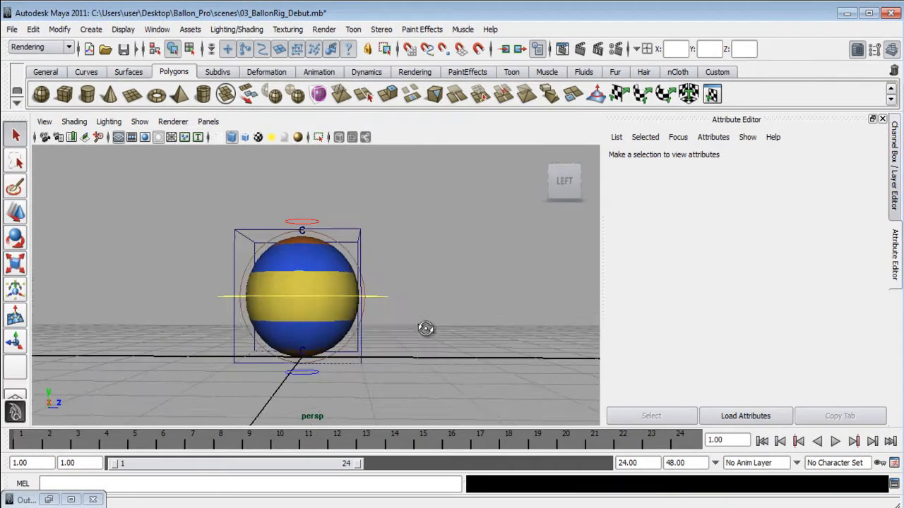
pyautogui.keyDown('alt'); pyautogui.moveTo(425, 328); pyautogui.dragTo(397, 341); pyautogui.keyUp('alt')
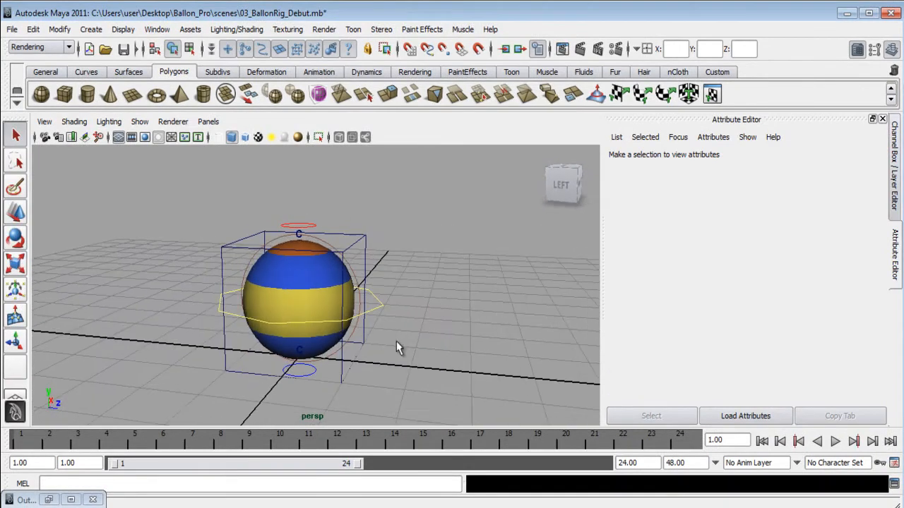
pyautogui.click(882, 120)
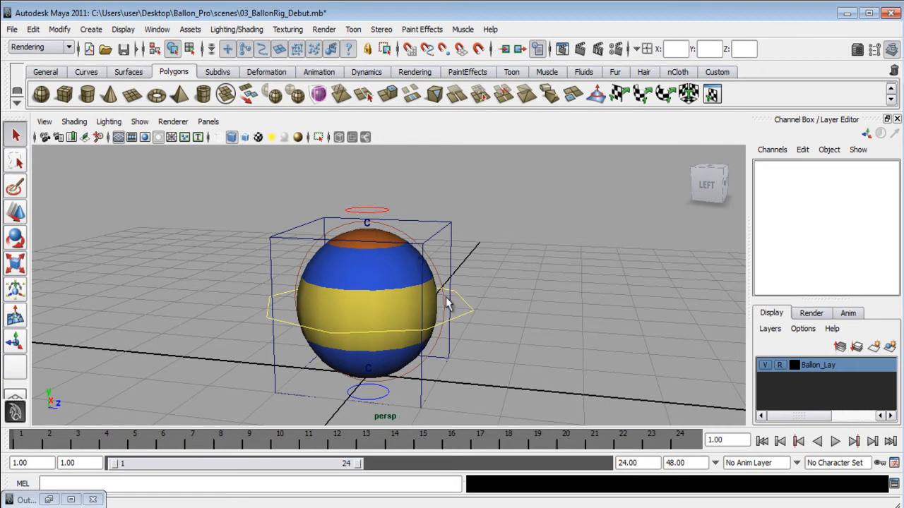
# - Select the yellow Controlleur_Principal curve and start a new attribute on it with the long name SS_Emp_Vis
pyautogui.keyDown('alt'); pyautogui.moveTo(373, 338); pyautogui.dragTo(383, 331, button='middle'); pyautogui.keyUp('alt')
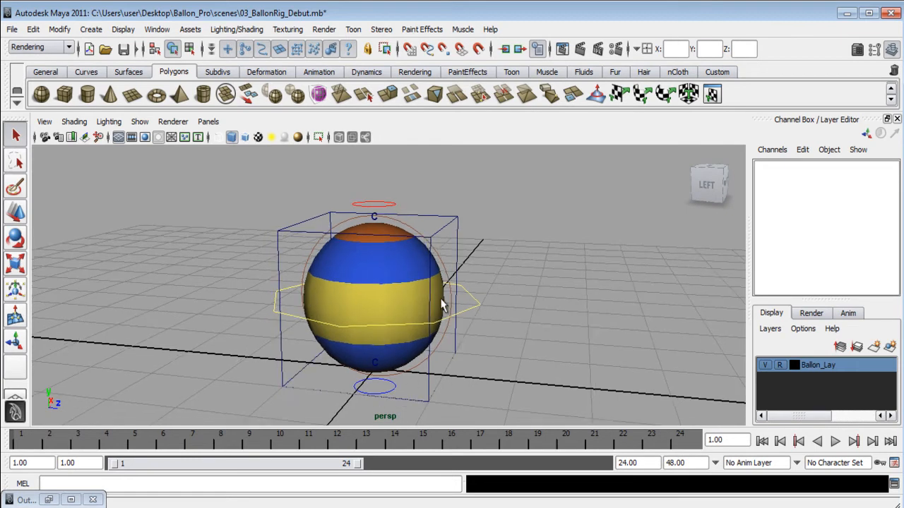
pyautogui.keyDown('alt'); pyautogui.moveTo(611, 373); pyautogui.dragTo(460, 346, button='right'); pyautogui.keyUp('alt')
pyautogui.click(462, 308)
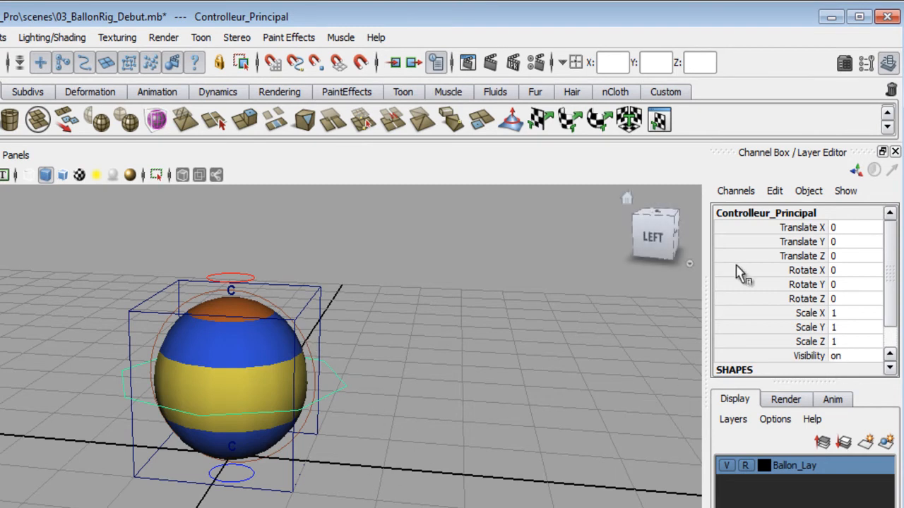
pyautogui.click(774, 191)
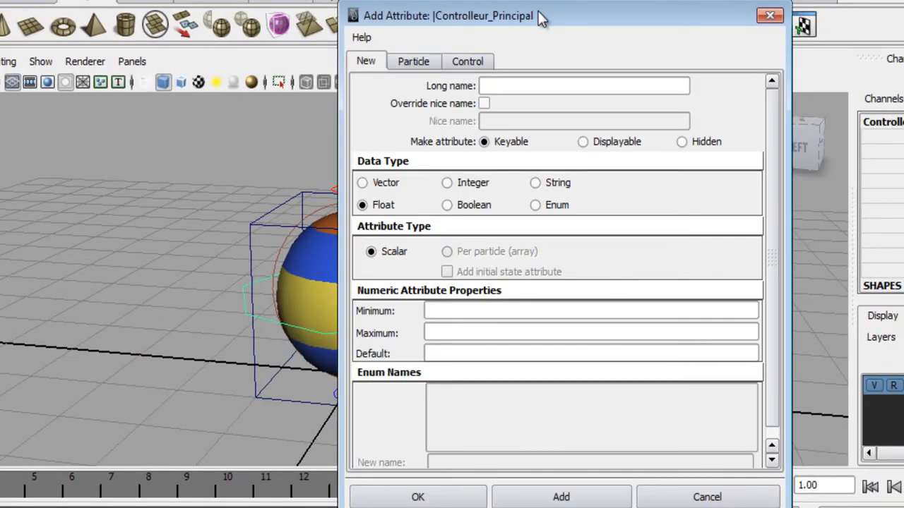
pyautogui.moveTo(538, 10); pyautogui.dragTo(631, 9)
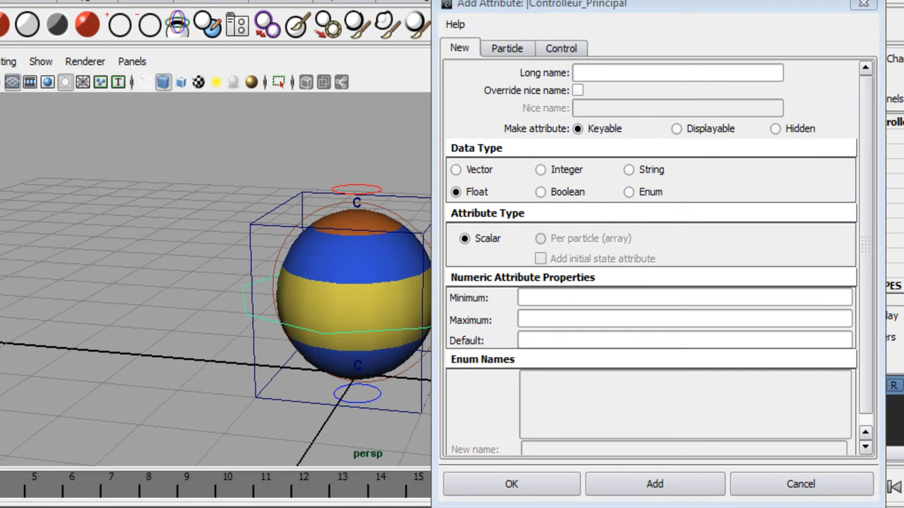
pyautogui.moveTo(649, 4); pyautogui.dragTo(635, 0)
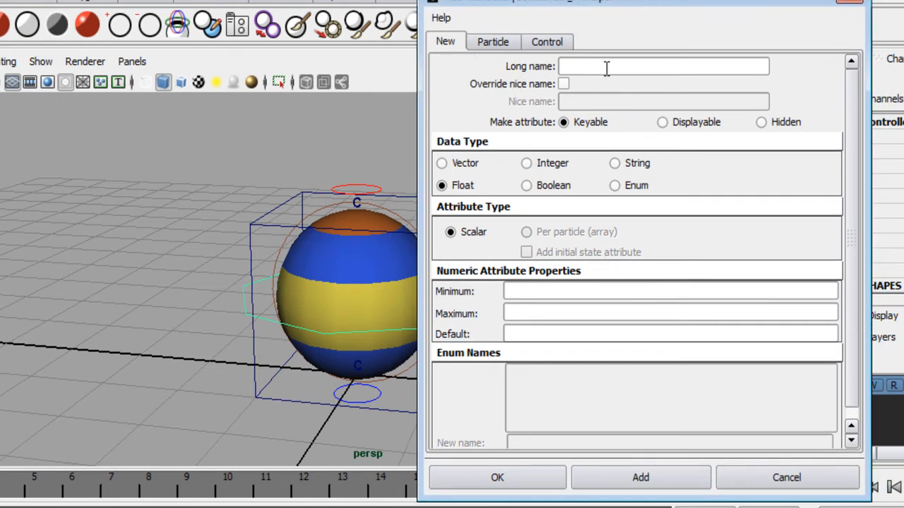
pyautogui.moveTo(592, 7); pyautogui.dragTo(626, 12)
pyautogui.click(630, 70)
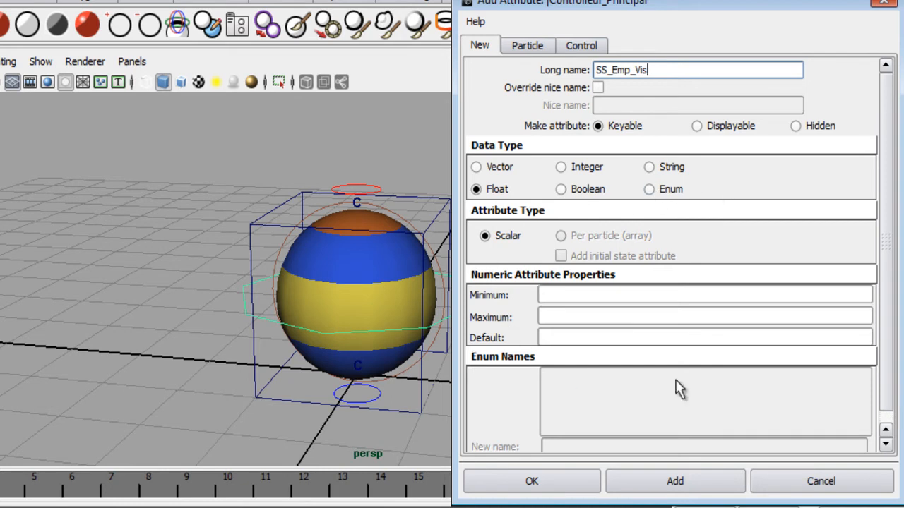
# - Define SS_Emp_Vis as an integer with minimum 0, maximum 1 and default 0, and add it to Controlleur_Principal
pyautogui.click(589, 170)
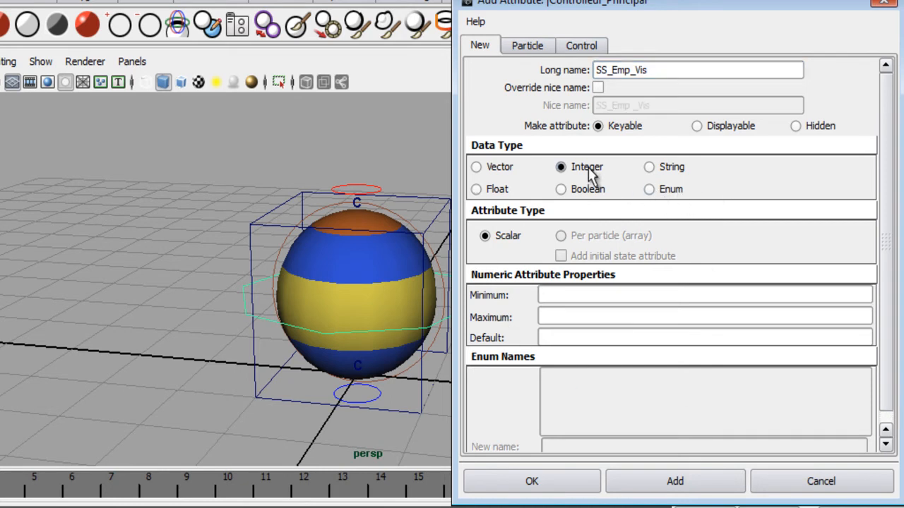
pyautogui.click(631, 296)
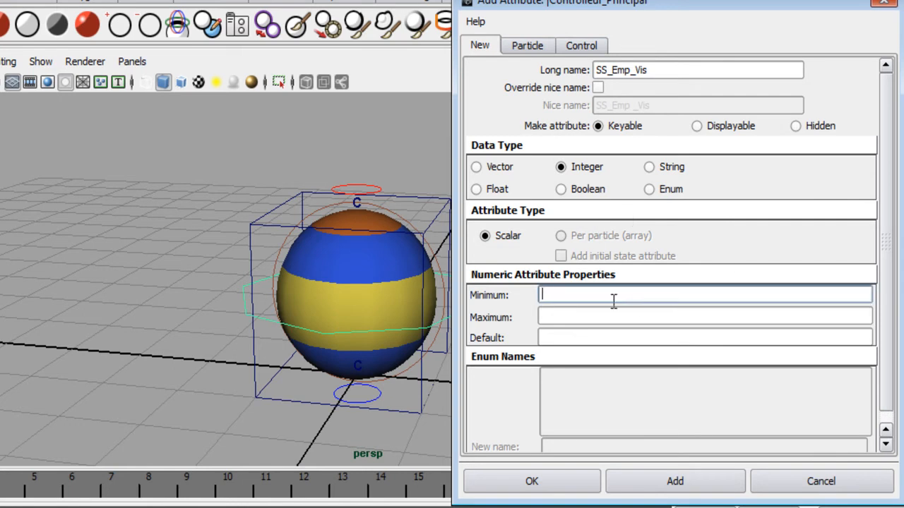
pyautogui.write('0')
pyautogui.click(574, 317)
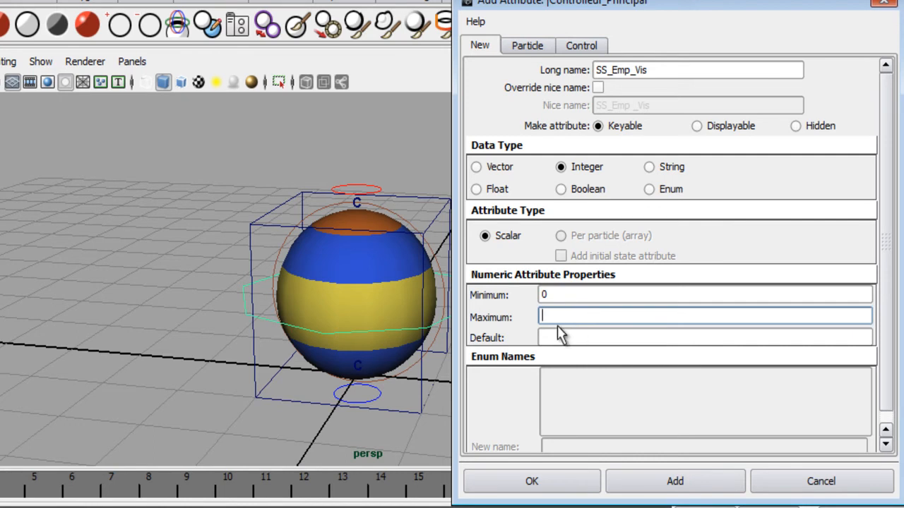
pyautogui.click(559, 336)
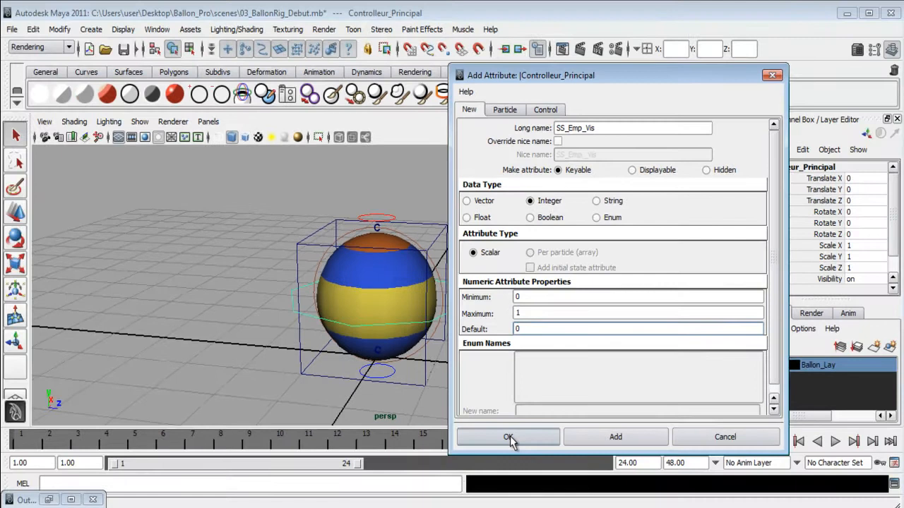
pyautogui.click(523, 466)
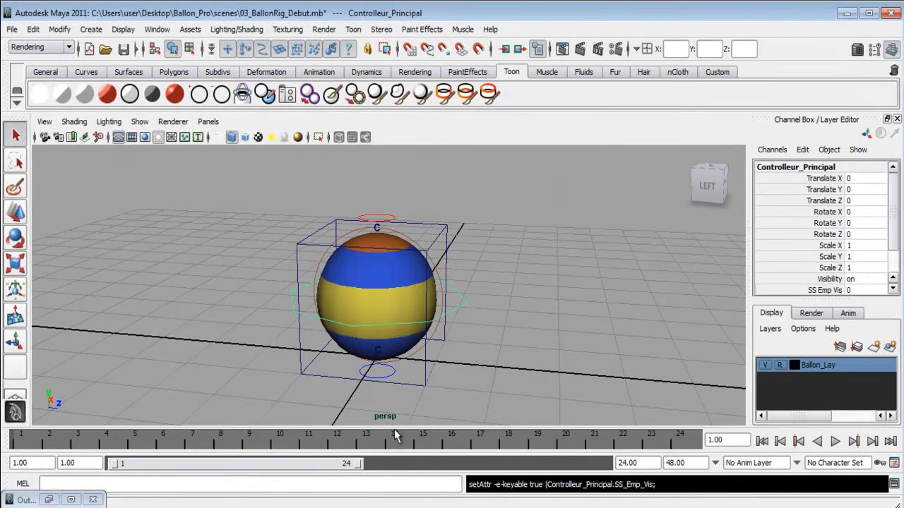
# - Examine the SS Emp Vis channel of Controlleur_Principal and compare it with the Visibility channel of the SS_Emplacement circle
pyautogui.scroll(-2, 855, 285)
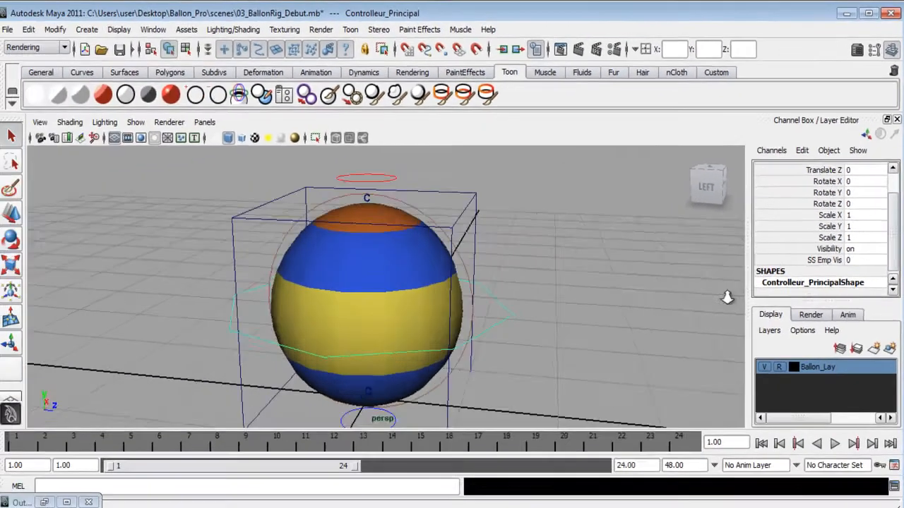
pyautogui.scroll(2, 820, 331)
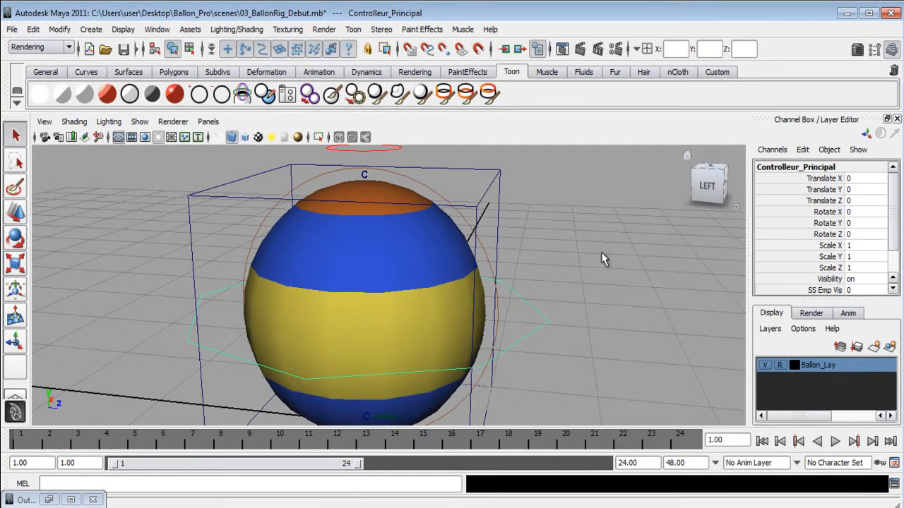
pyautogui.scroll(-2, 594, 290)
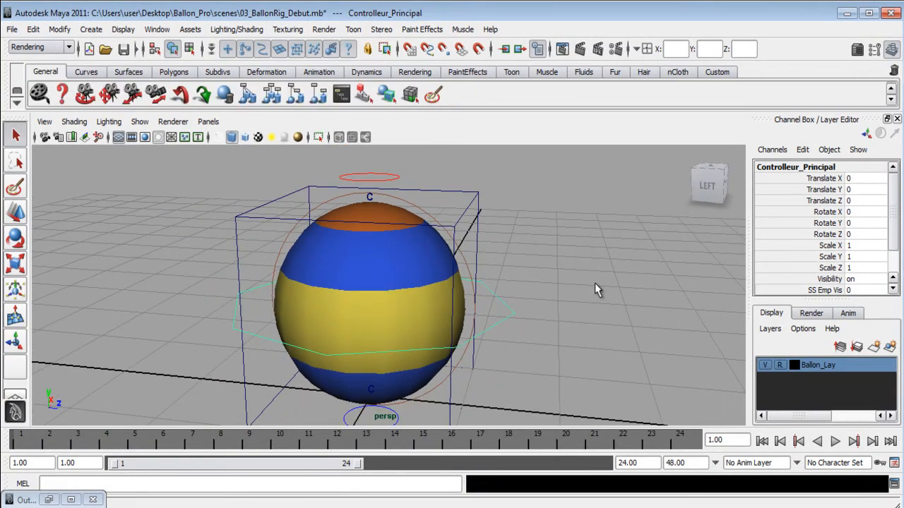
pyautogui.scroll(-2, 595, 283)
pyautogui.scroll(-3, 805, 274)
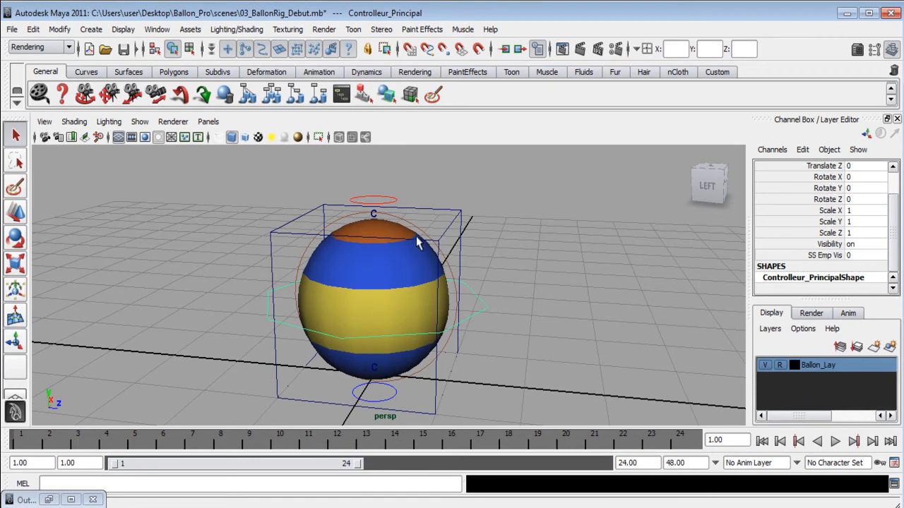
pyautogui.press('Up')
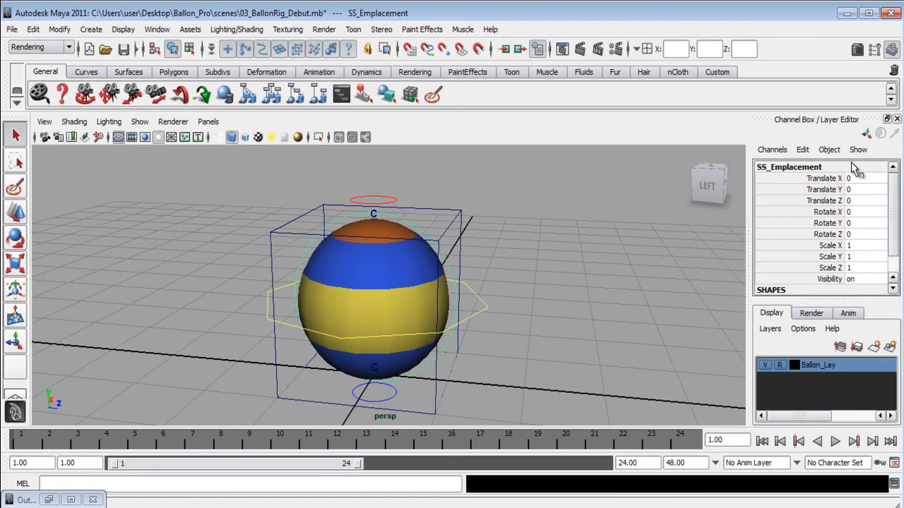
pyautogui.press('Down')
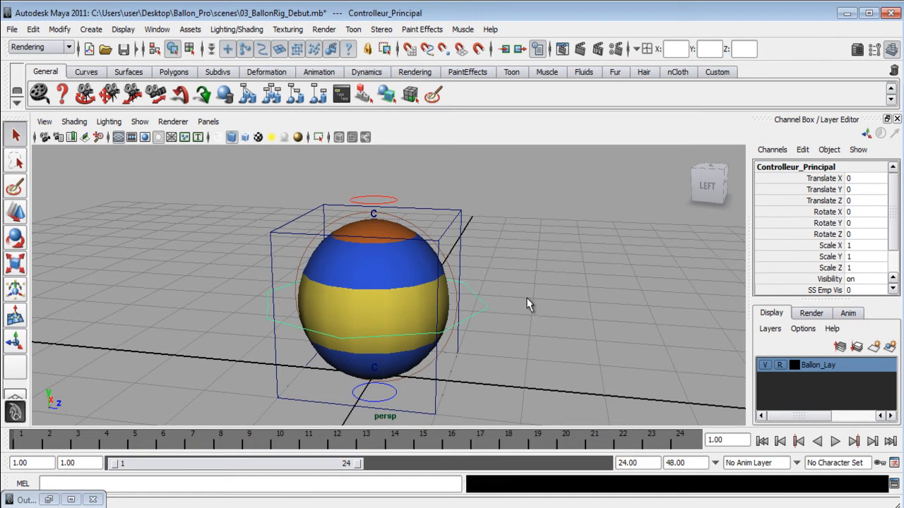
pyautogui.scroll(-3, 792, 225)
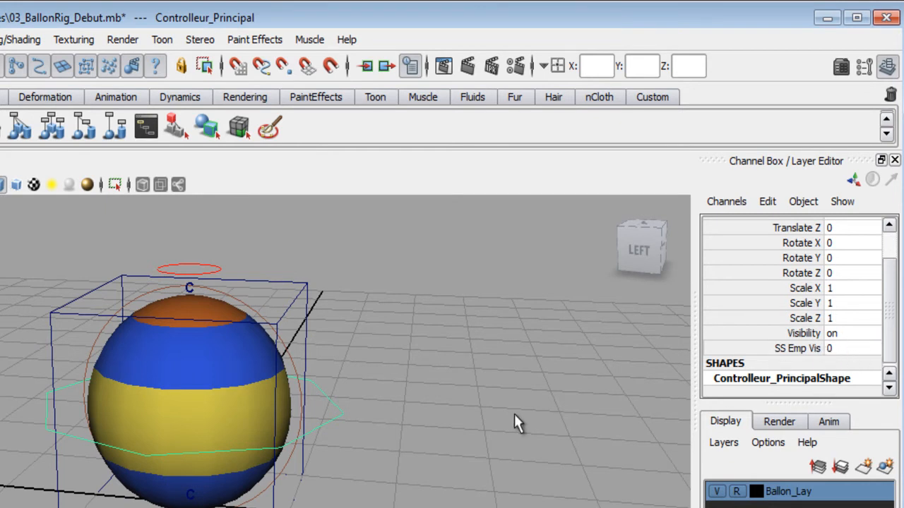
pyautogui.click(291, 360)
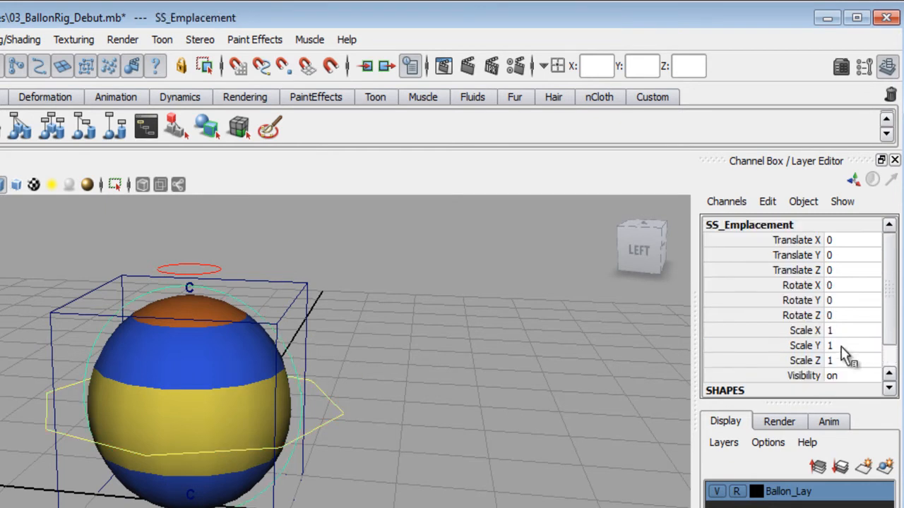
pyautogui.scroll(-2, 804, 348)
pyautogui.scroll(2, 831, 355)
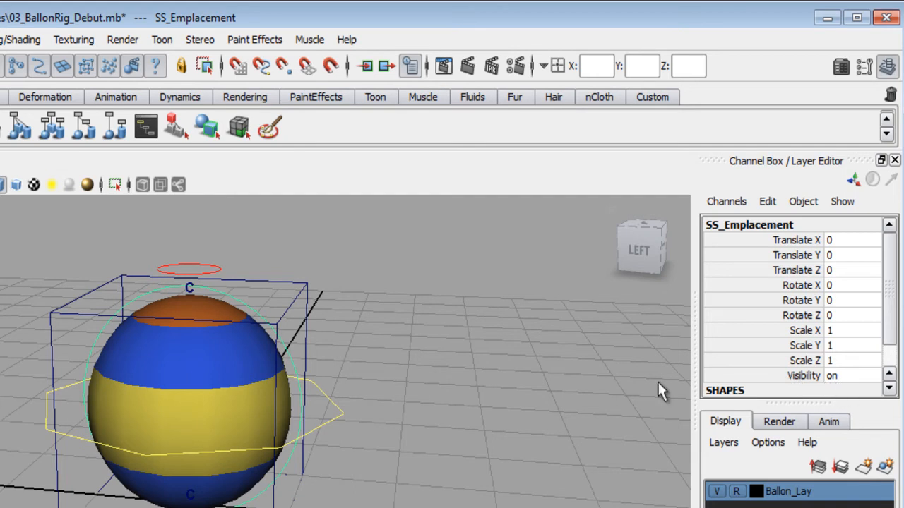
pyautogui.click(326, 389)
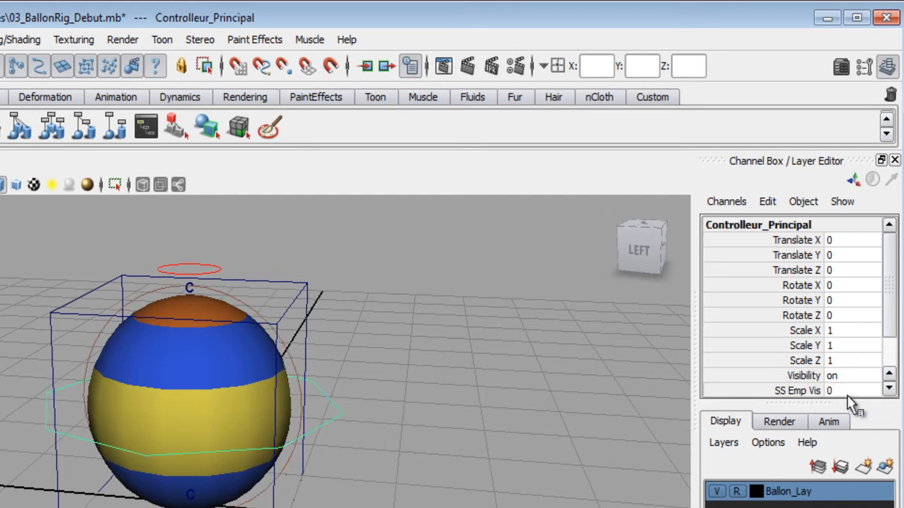
# - Hide the SS_Emplacement circle by setting its Visibility to 0
pyautogui.click(241, 308)
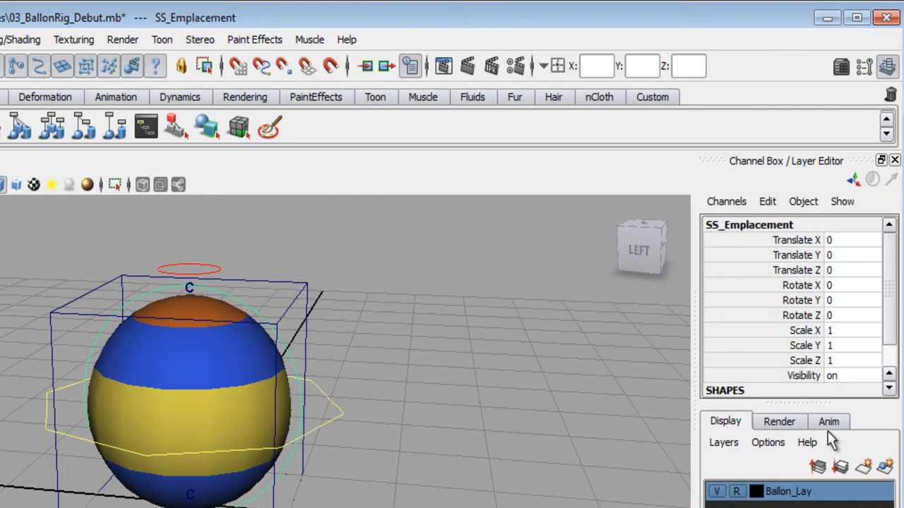
pyautogui.click(845, 378)
pyautogui.click(855, 379)
pyautogui.write('0')
pyautogui.press('Return')
pyautogui.keyDown('alt'); pyautogui.moveTo(272, 443); pyautogui.dragTo(331, 476); pyautogui.keyUp('alt')
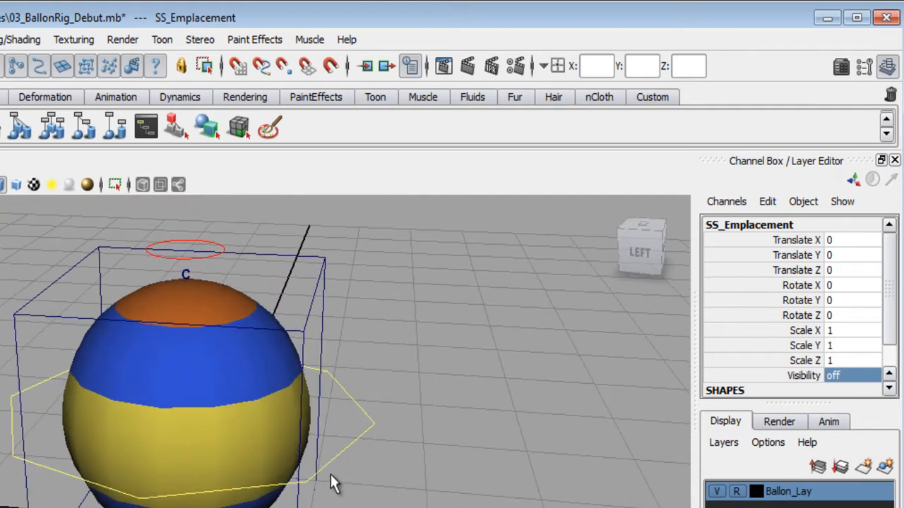
# - Set the SS Emp Vis attribute of Controlleur_Principal to 1
pyautogui.click(366, 403)
pyautogui.click(841, 391)
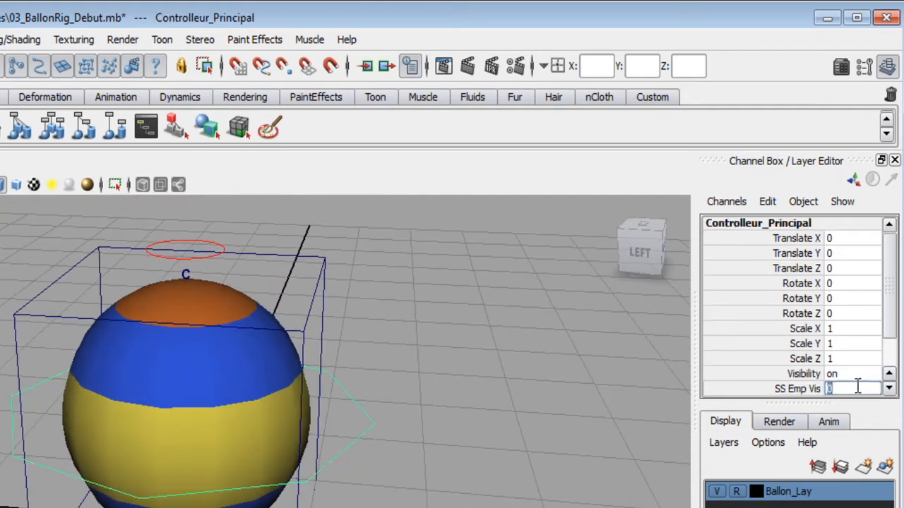
pyautogui.write('1')
pyautogui.press('Return')
pyautogui.click(854, 387)
pyautogui.keyDown('alt'); pyautogui.moveTo(565, 401); pyautogui.dragTo(579, 394); pyautogui.keyUp('alt')
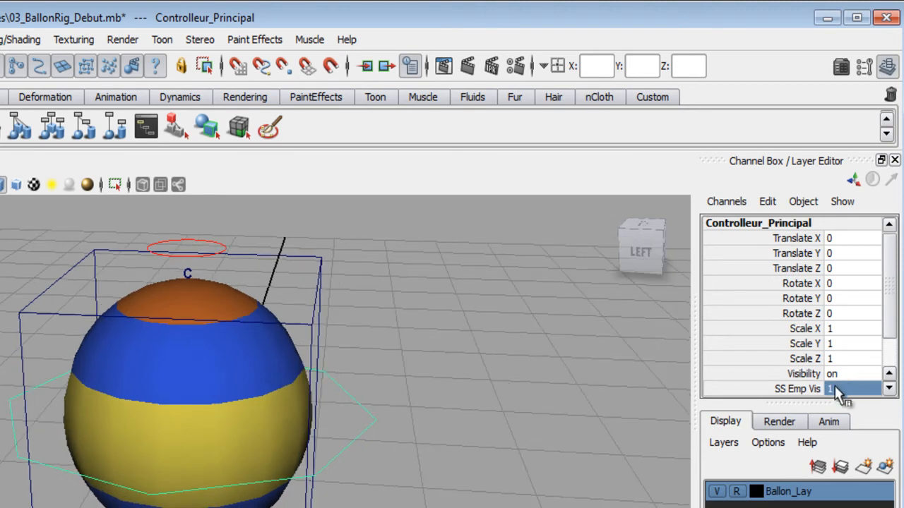
pyautogui.keyDown('alt'); pyautogui.moveTo(333, 488); pyautogui.dragTo(232, 415, button='right'); pyautogui.keyUp('alt')
pyautogui.keyDown('alt'); pyautogui.moveTo(228, 495); pyautogui.dragTo(229, 481); pyautogui.keyUp('alt')
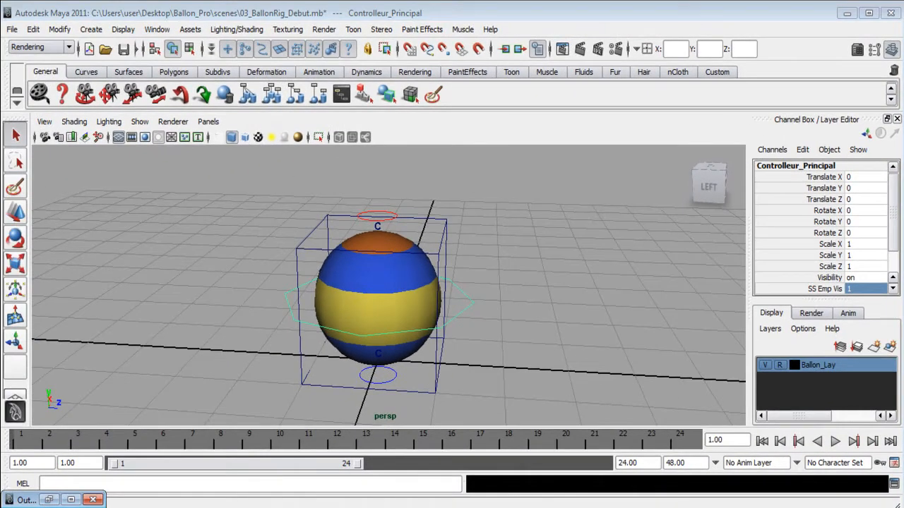
# - Select the hidden SS_Emplacement circle in the Outliner, set its Visibility to 1 and clear the selection
pyautogui.click(49, 500)
pyautogui.click(145, 291)
pyautogui.click(165, 99)
pyautogui.doubleClick(877, 278)
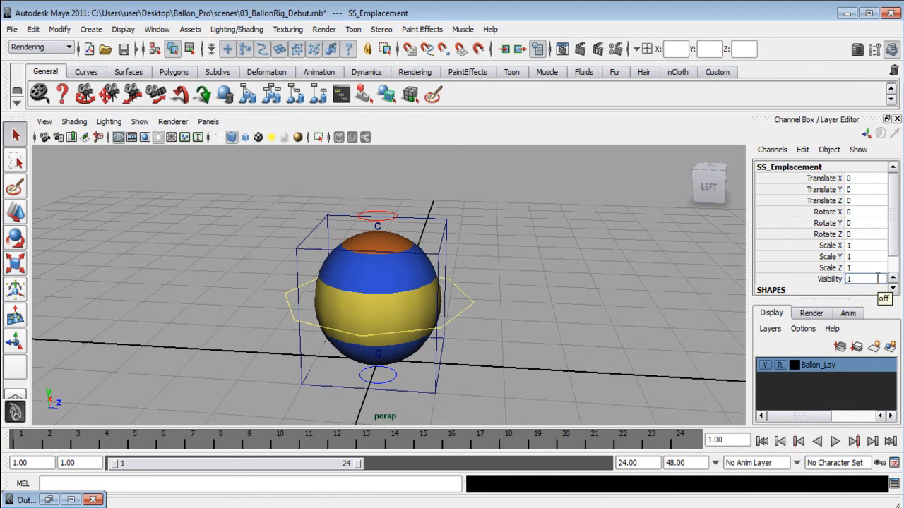
pyautogui.press('Return')
pyautogui.click(647, 288)
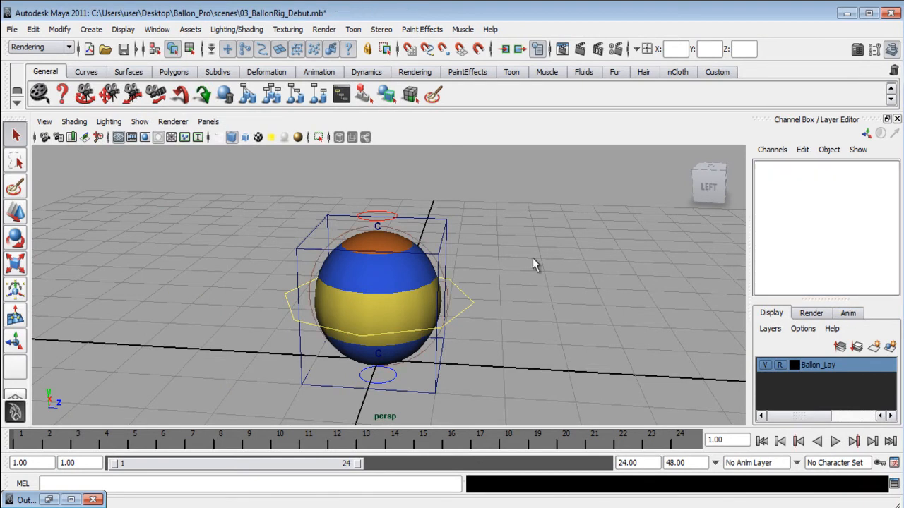
pyautogui.scroll(3, 565, 289)
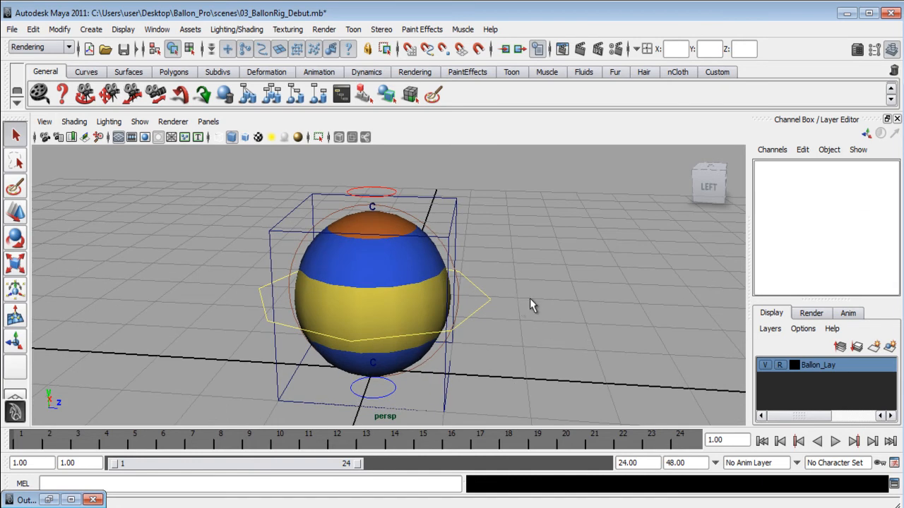
# - Open the Connection Editor with Controlleur_Principal loaded as the output node
pyautogui.moveTo(483, 283); pyautogui.dragTo(556, 336)
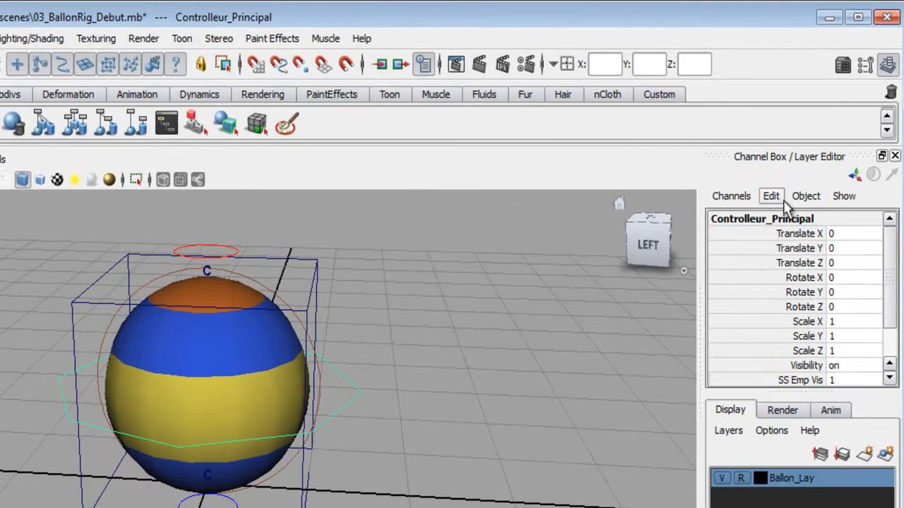
pyautogui.click(771, 196)
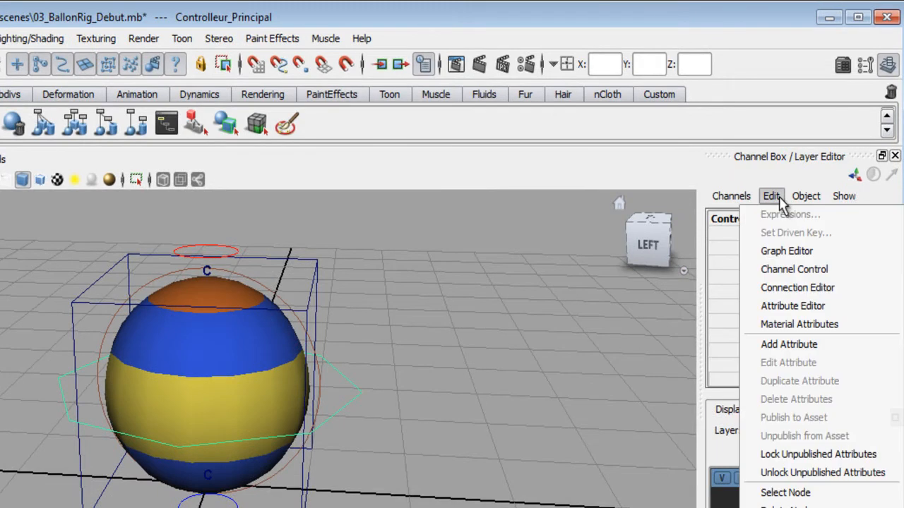
pyautogui.click(768, 286)
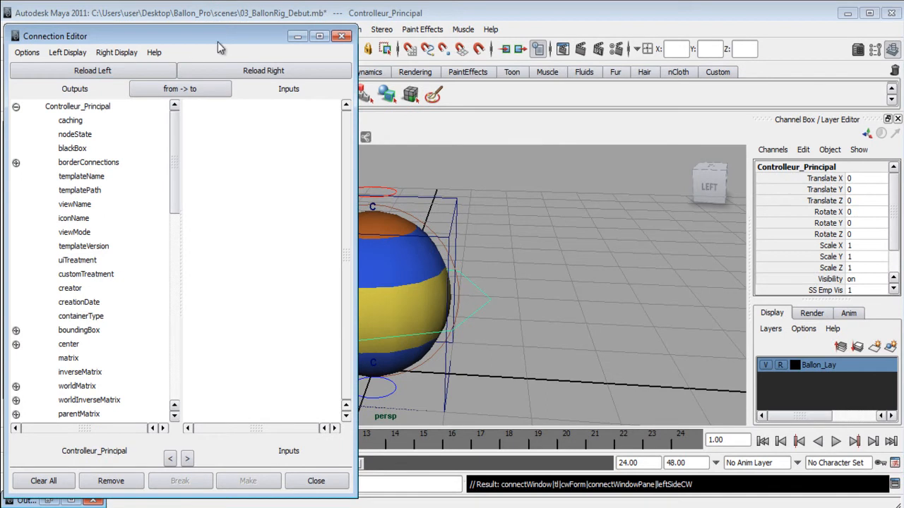
# - Load the SS_Emplacement circle as the input node in the Connection Editor
pyautogui.moveTo(217, 37); pyautogui.dragTo(186, 37)
pyautogui.click(495, 222)
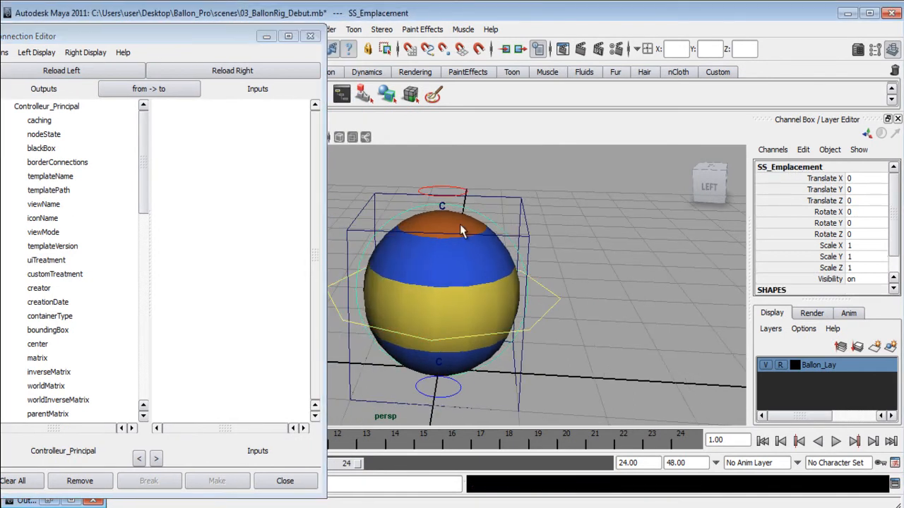
pyautogui.click(254, 71)
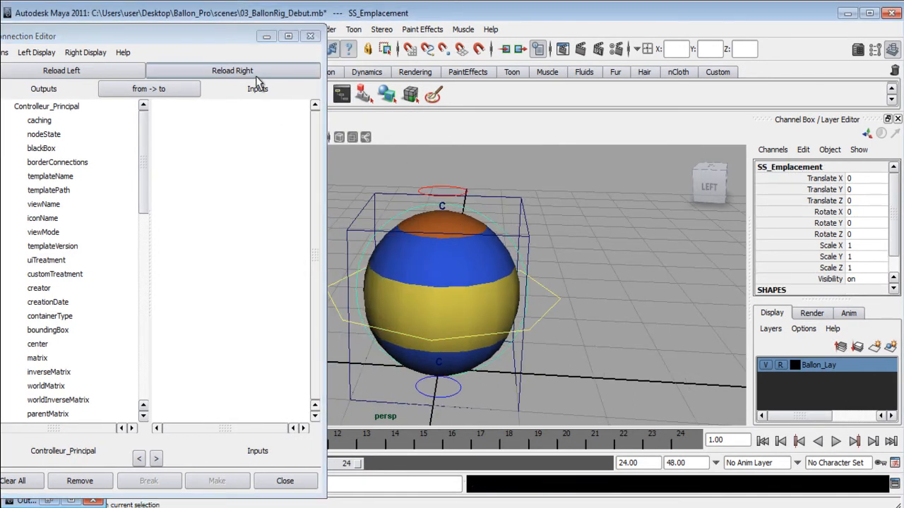
pyautogui.moveTo(216, 34); pyautogui.dragTo(324, 12)
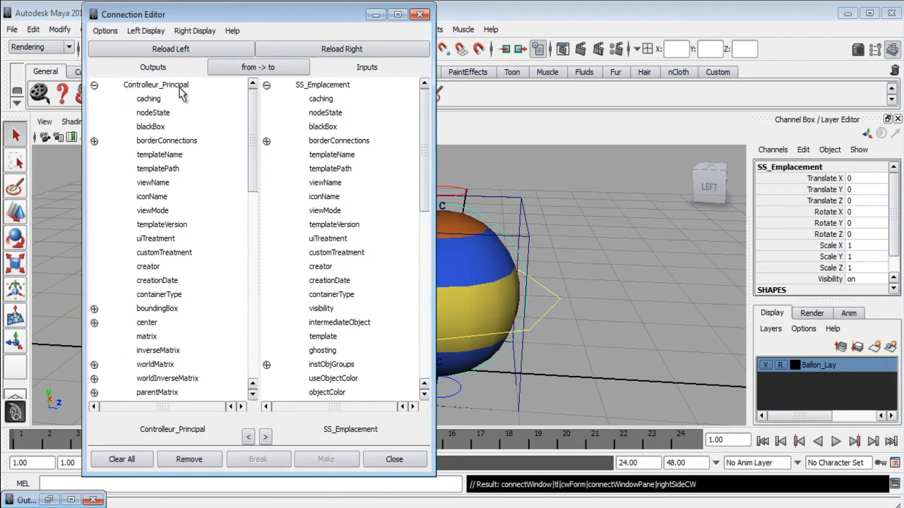
# - Connect Controlleur_Principal's SS_Emp_Vis attribute to the visibility of SS_Emplacement and close the Connection Editor
pyautogui.scroll(-10, 199, 152)
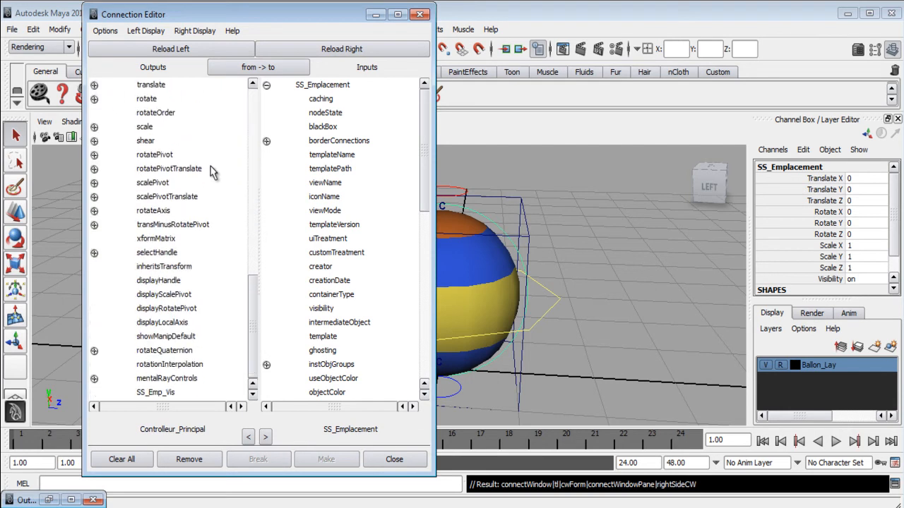
pyautogui.scroll(5, 162, 138)
pyautogui.scroll(-5, 166, 138)
pyautogui.click(156, 393)
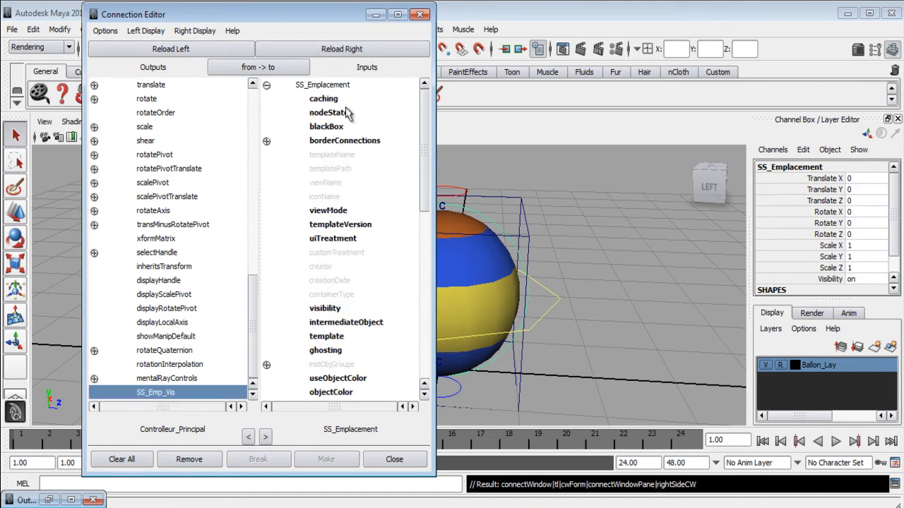
pyautogui.scroll(-8, 345, 202)
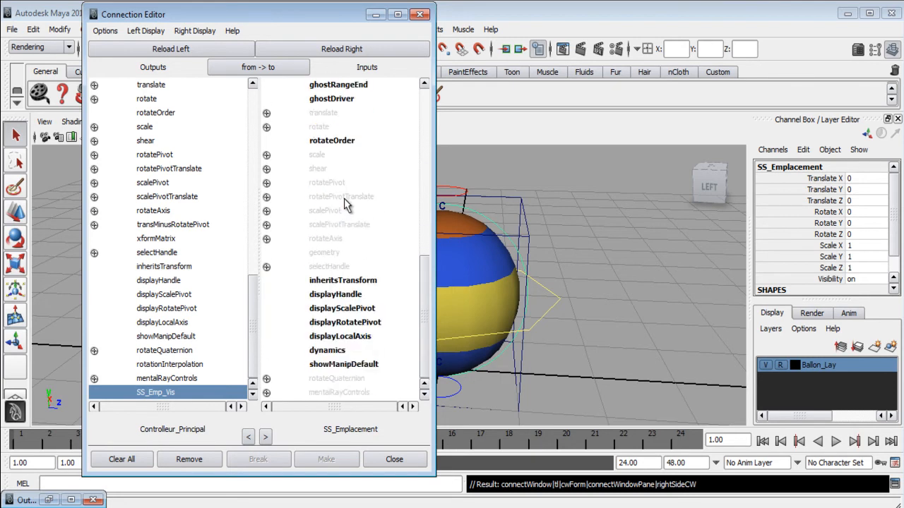
pyautogui.scroll(6, 346, 206)
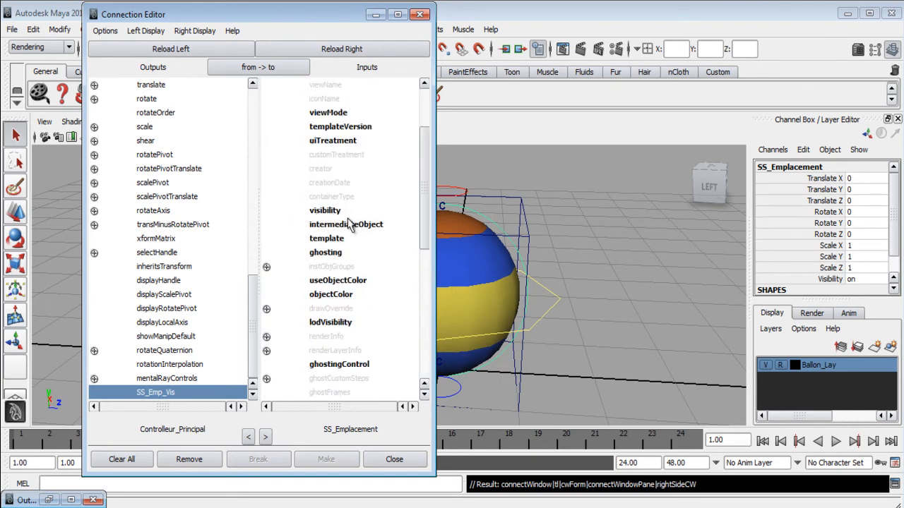
pyautogui.click(322, 212)
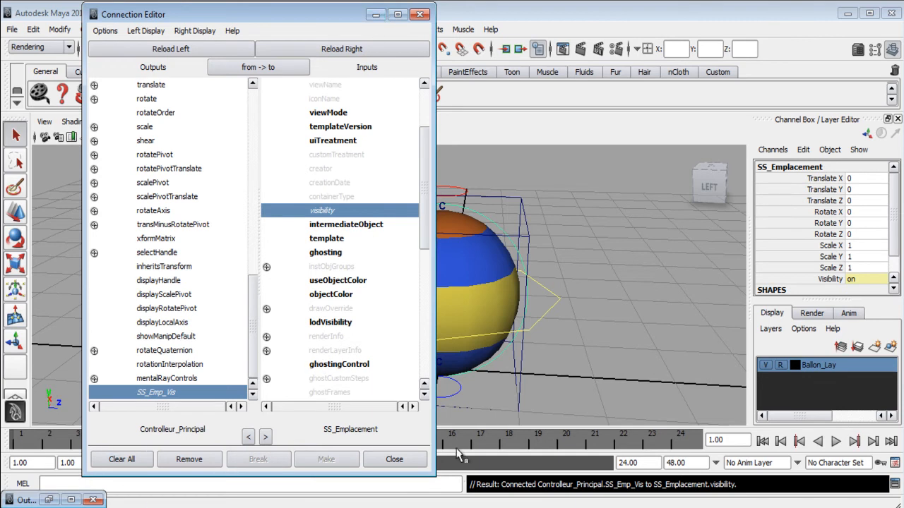
pyautogui.click(416, 460)
# - Compare the visibility channels of Controlleur_Principal and SS_Emplacement by selecting each controller in turn
pyautogui.keyDown('alt'); pyautogui.moveTo(598, 349); pyautogui.dragTo(538, 313); pyautogui.keyUp('alt')
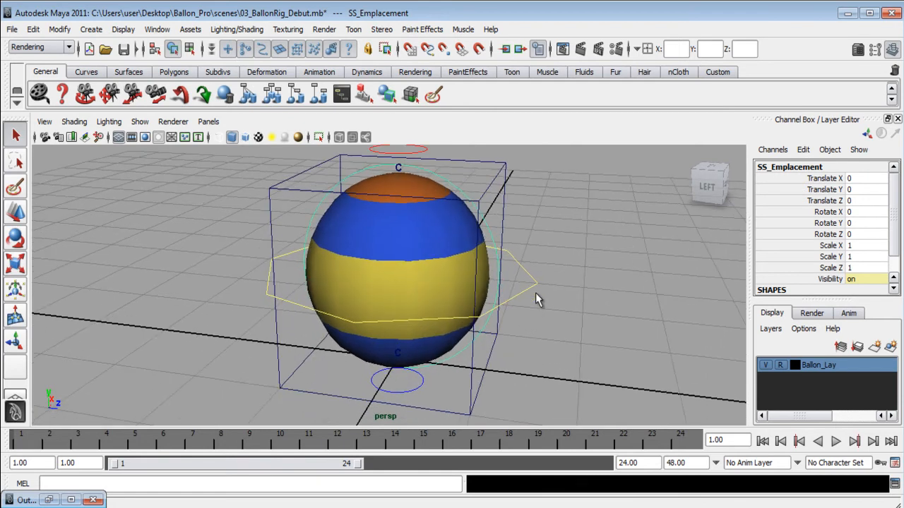
pyautogui.click(527, 274)
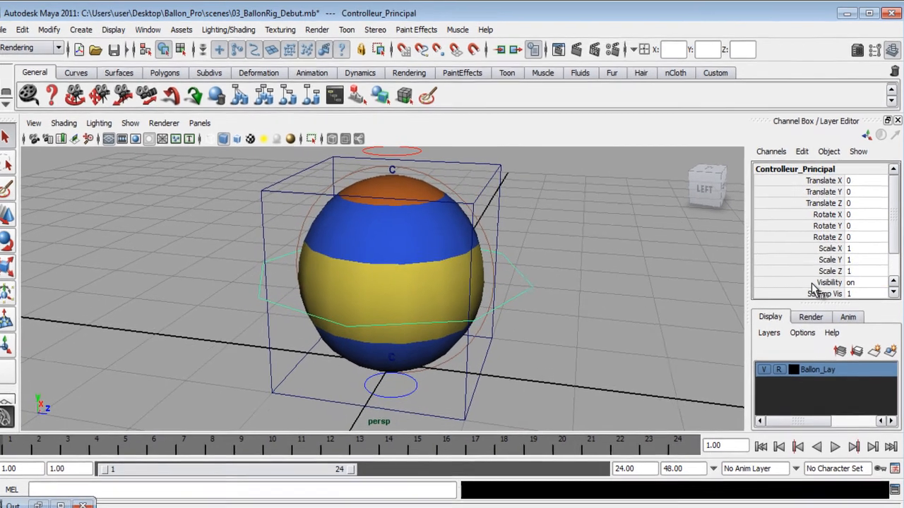
pyautogui.scroll(-1, 819, 282)
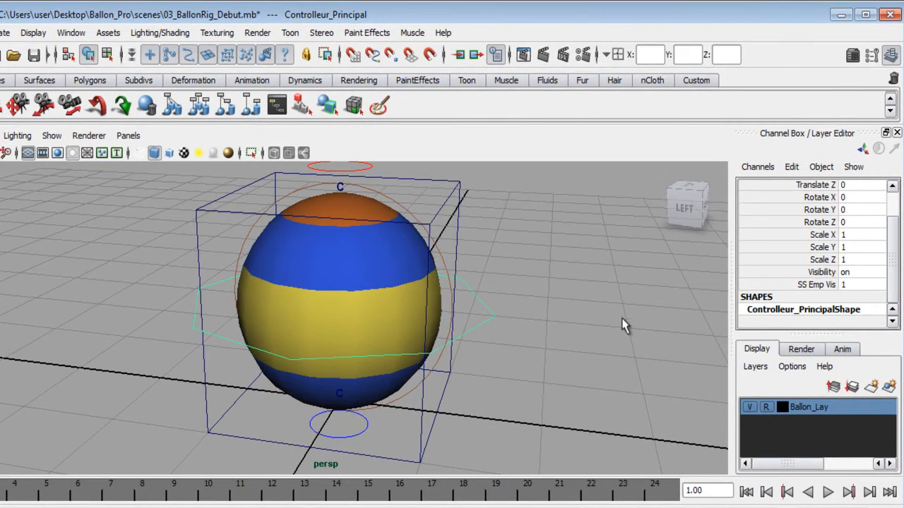
pyautogui.click(444, 265)
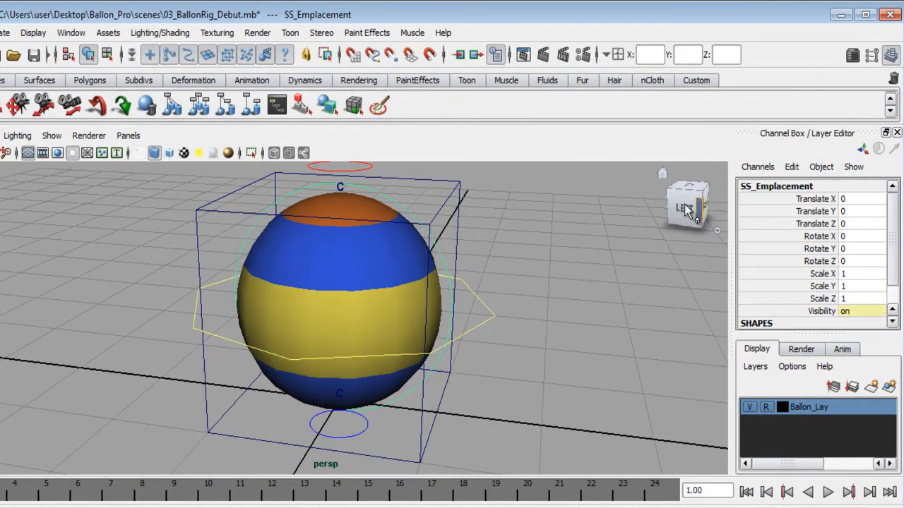
pyautogui.click(497, 318)
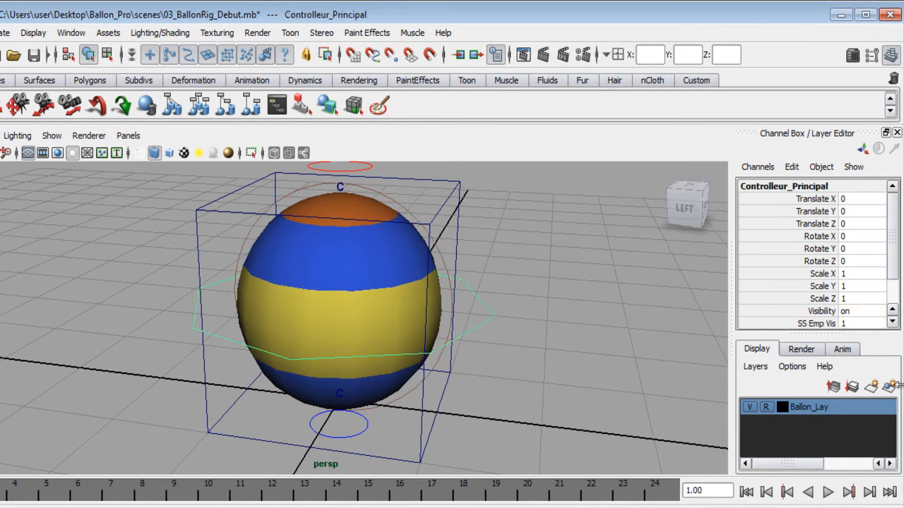
pyautogui.click(468, 276)
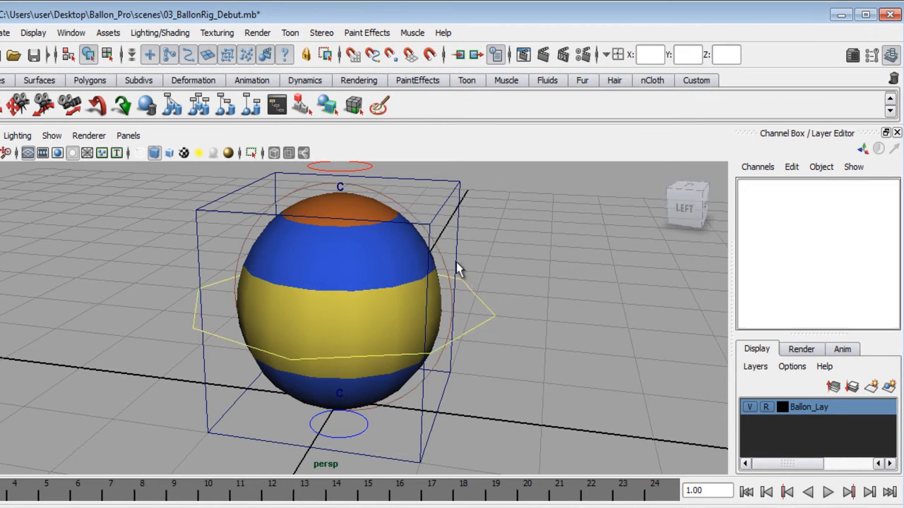
pyautogui.click(443, 257)
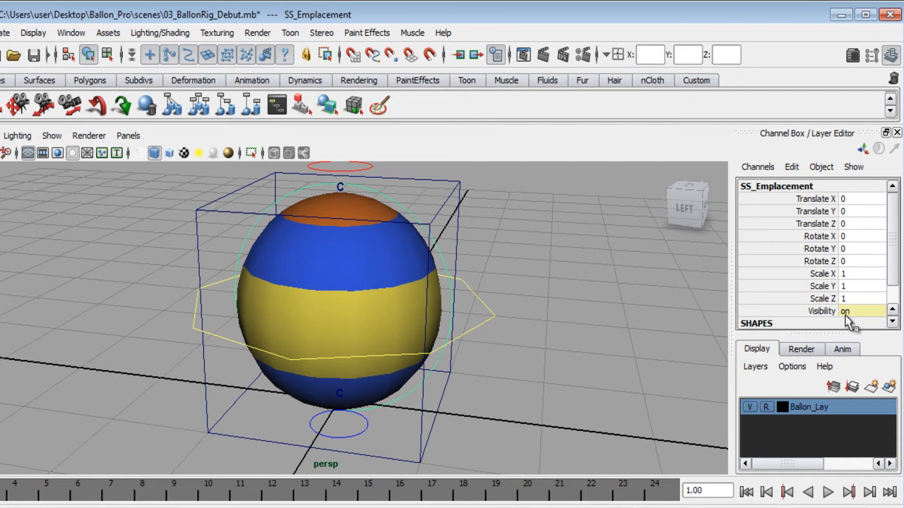
pyautogui.click(491, 312)
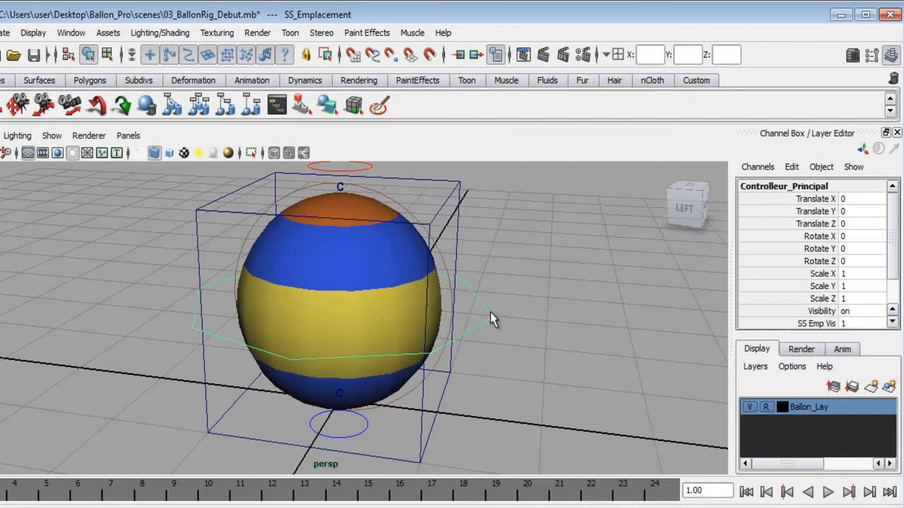
# - Set the SS Emp Vis attribute of Controlleur_Principal to 0 and clear the selection to check the circle's visibility
pyautogui.click(862, 322)
pyautogui.press('Return')
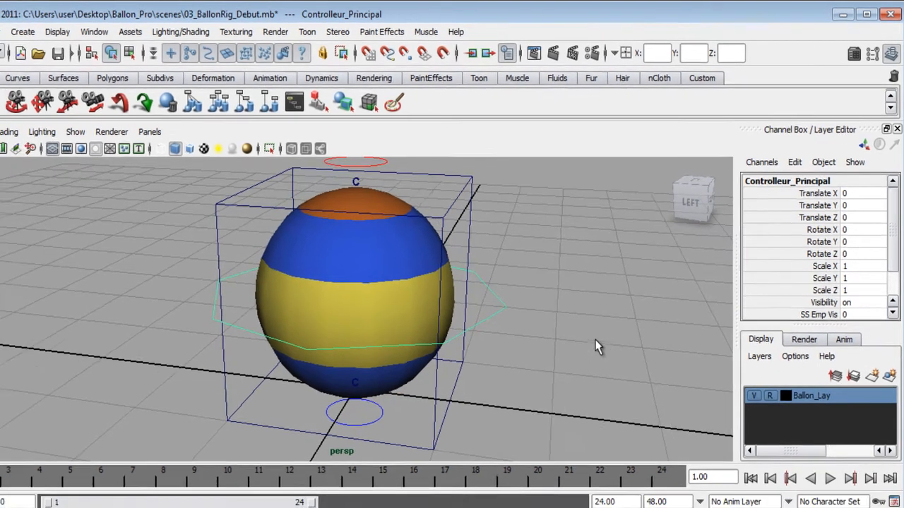
pyautogui.click(584, 353)
pyautogui.keyDown('alt'); pyautogui.moveTo(457, 317); pyautogui.dragTo(458, 315); pyautogui.keyUp('alt')
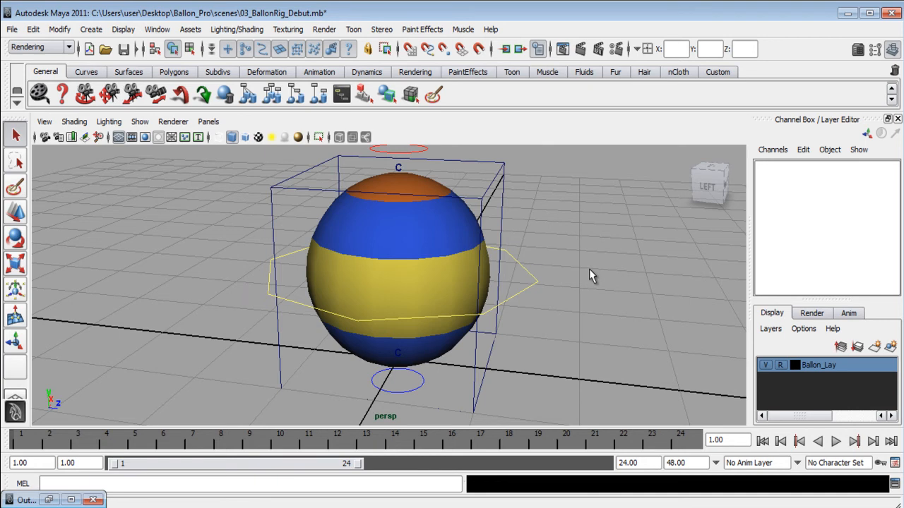
# - Select Controlleur_Principal again and set its SS Emp Vis attribute back to 1
pyautogui.keyDown('alt'); pyautogui.moveTo(611, 332); pyautogui.dragTo(538, 316); pyautogui.keyUp('alt')
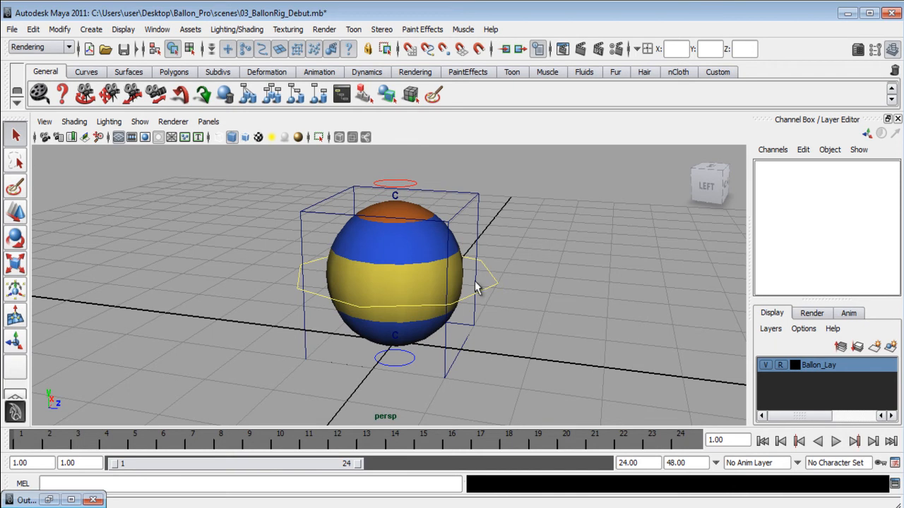
pyautogui.click(499, 282)
pyautogui.click(856, 289)
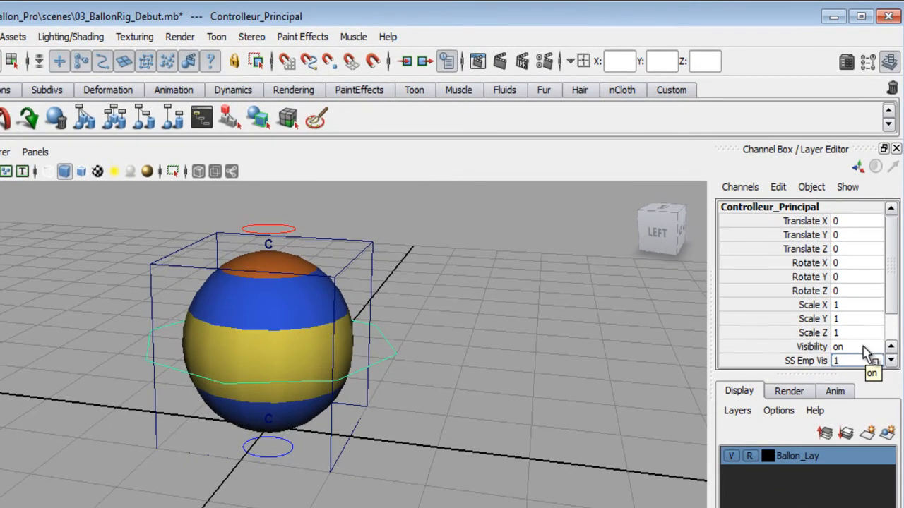
pyautogui.press('Return')
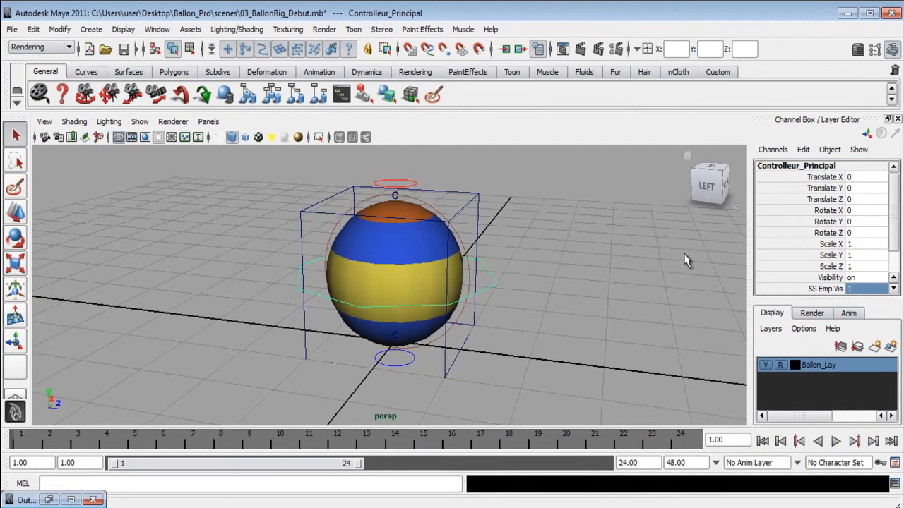
# - Parent the SS_Haut and SS_bas circles under the SS_Emplacement circle
pyautogui.keyDown('alt'); pyautogui.moveTo(340, 357); pyautogui.dragTo(344, 357); pyautogui.keyUp('alt')
pyautogui.keyDown('alt'); pyautogui.moveTo(456, 286); pyautogui.dragTo(503, 312, button='right'); pyautogui.keyUp('alt')
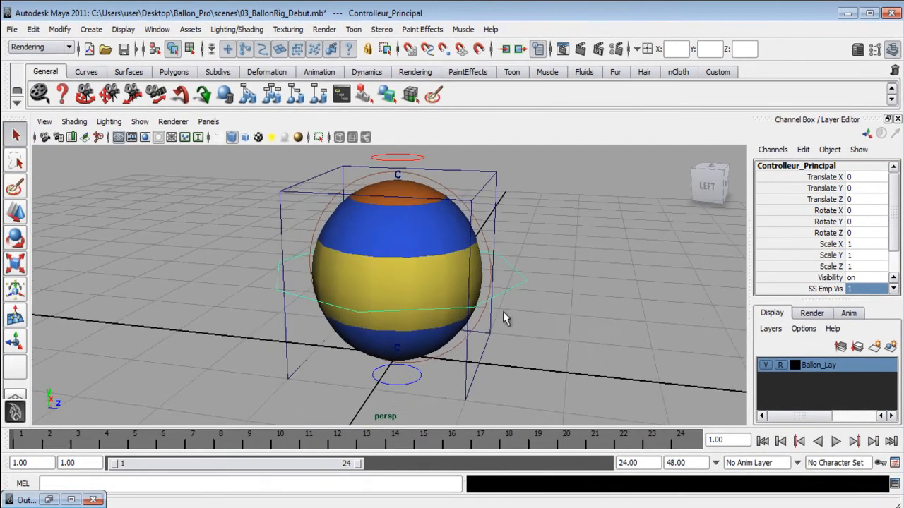
pyautogui.click(416, 158)
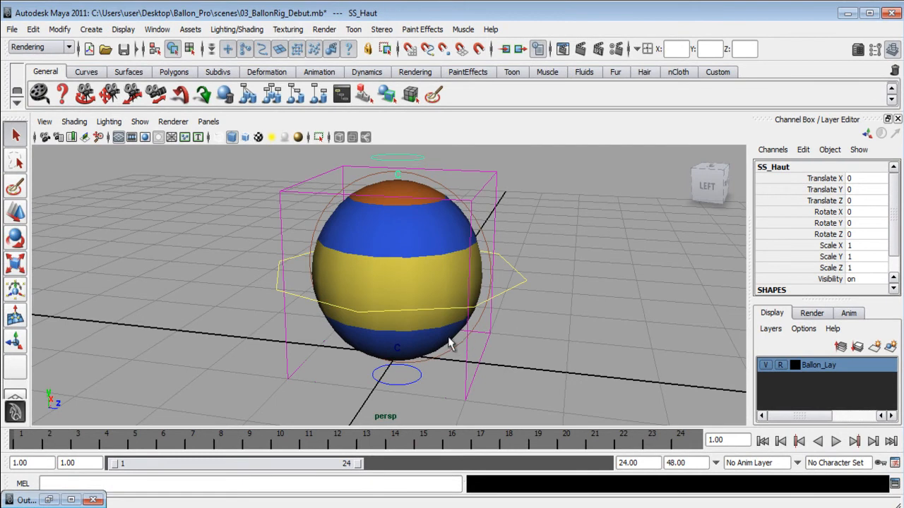
pyautogui.keyDown('shift'); pyautogui.click(416, 386); pyautogui.keyUp('shift')
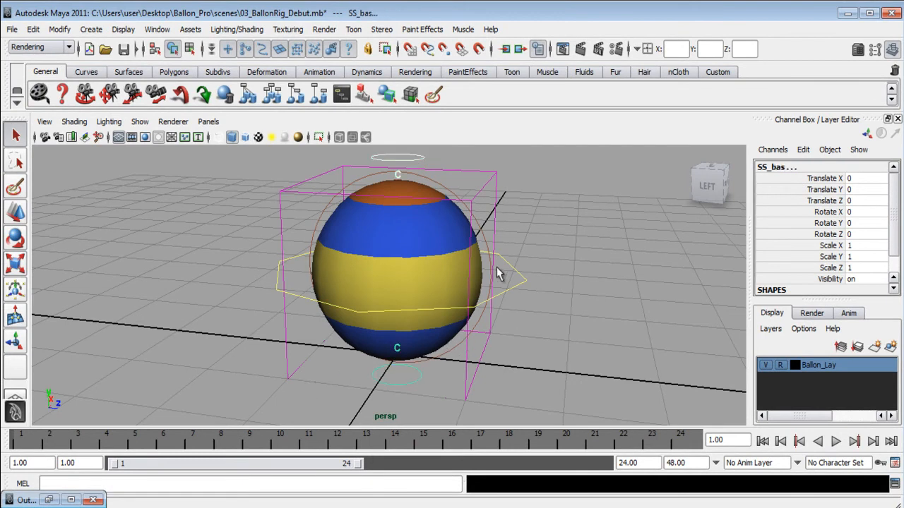
pyautogui.click(484, 234)
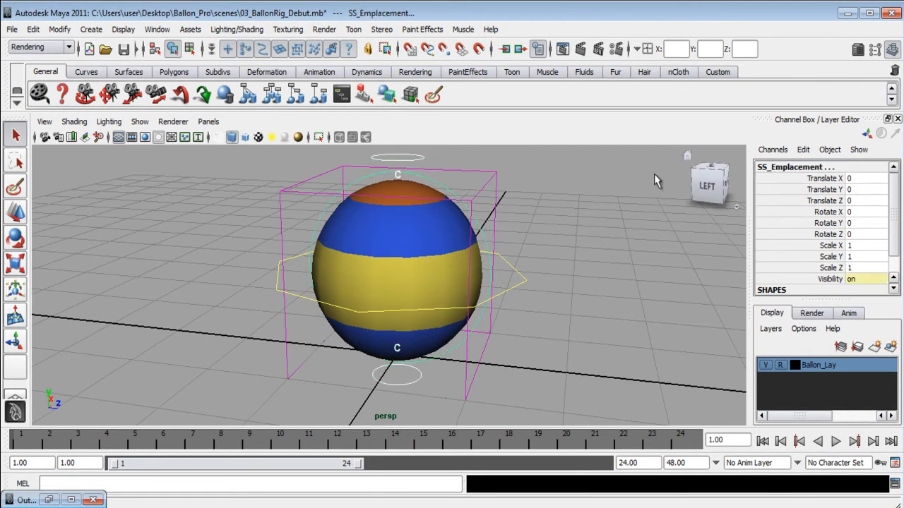
pyautogui.scroll(-2, 531, 245)
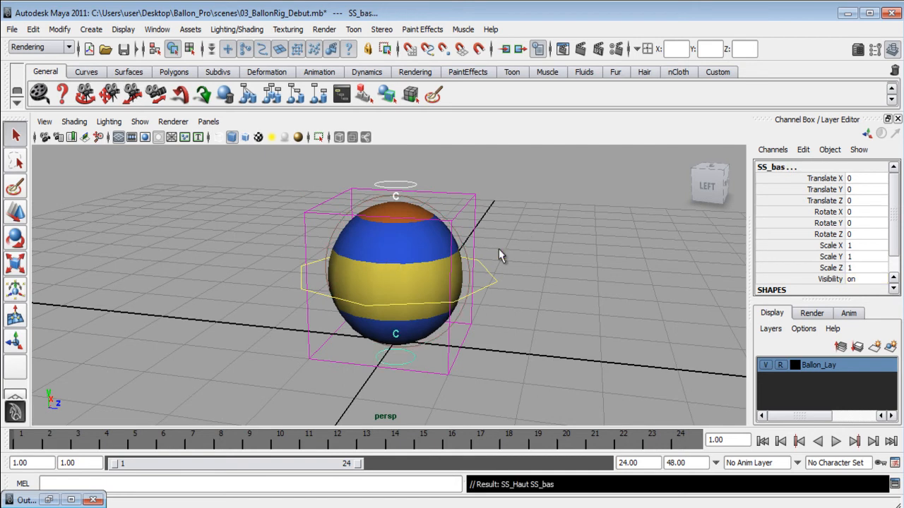
# - Test-rotate the SS_Emplacement circle freely to check that its child controllers follow, and undo the rotation
pyautogui.click(470, 253)
pyautogui.click(421, 200)
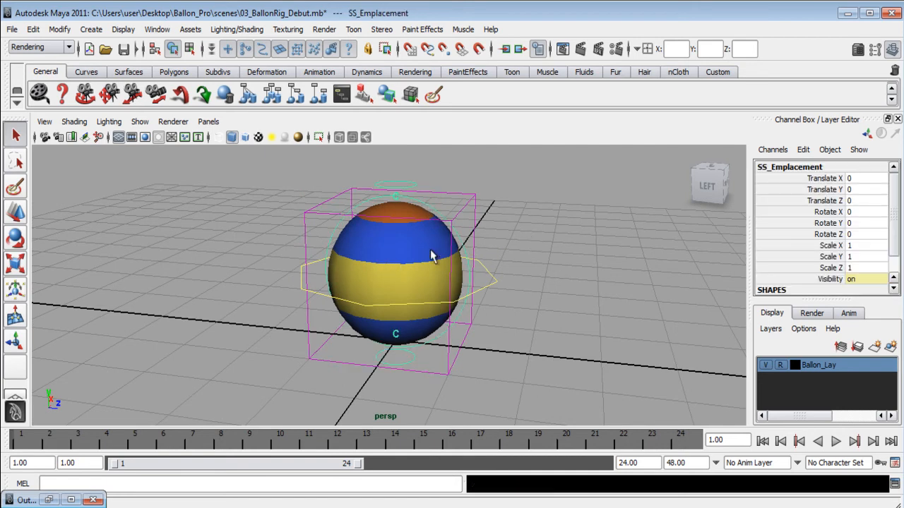
pyautogui.press('e')
pyautogui.moveTo(426, 252); pyautogui.dragTo(337, 288)
pyautogui.moveTo(421, 250); pyautogui.dragTo(388, 299)
pyautogui.hotkey('ctrl', 'z')
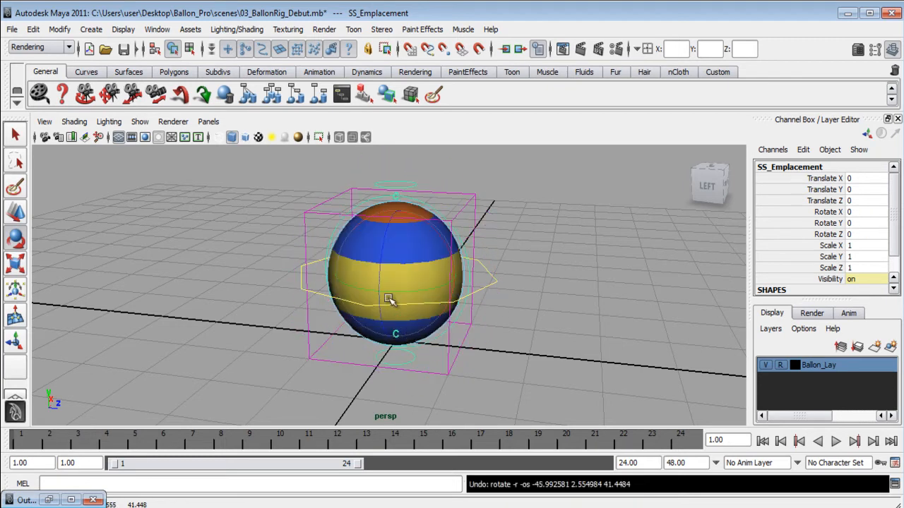
# - Inspect the SS_Haut and SS_bas controllers by selecting them in turn, and clear the selection
pyautogui.click(412, 176)
pyautogui.click(413, 181)
pyautogui.click(415, 354)
pyautogui.click(574, 284)
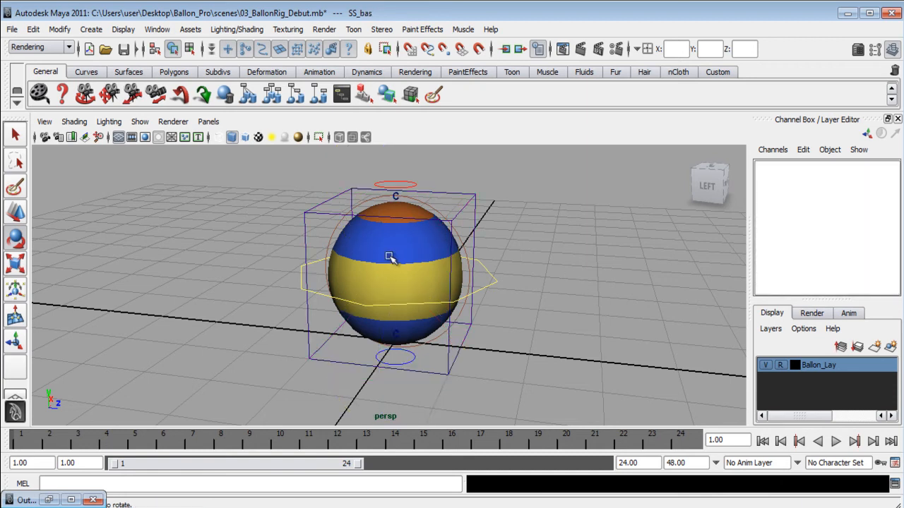
# - Test-rotate the SS_Emplacement circle about 55° around X and undo the rotation
pyautogui.keyDown('alt'); pyautogui.moveTo(392, 257); pyautogui.dragTo(430, 214, button='right'); pyautogui.keyUp('alt')
pyautogui.click(451, 181)
pyautogui.keyDown('alt'); pyautogui.moveTo(556, 279); pyautogui.dragTo(474, 260, button='right'); pyautogui.keyUp('alt')
pyautogui.moveTo(440, 236); pyautogui.dragTo(483, 303)
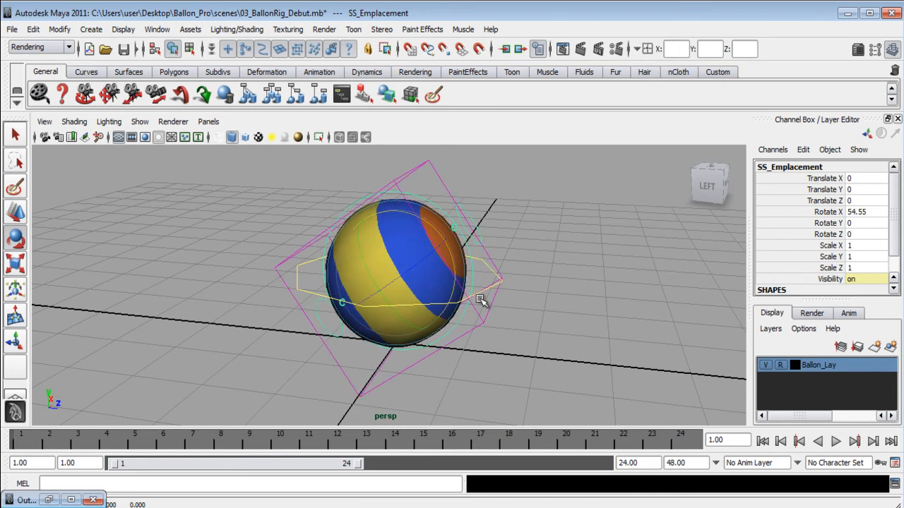
pyautogui.hotkey('ctrl', 'z')
pyautogui.keyDown('alt'); pyautogui.moveTo(512, 305); pyautogui.dragTo(389, 329, button='right'); pyautogui.keyUp('alt')
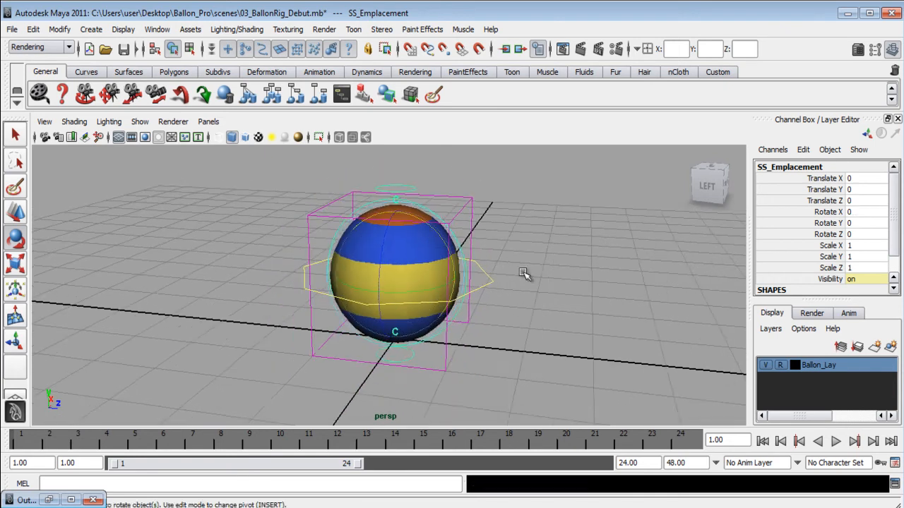
# - Tilt the SS_Emplacement circle about -28° around X and try moving the SS_Haut controller to test the squash and stretch
pyautogui.click(393, 185)
pyautogui.click(408, 355)
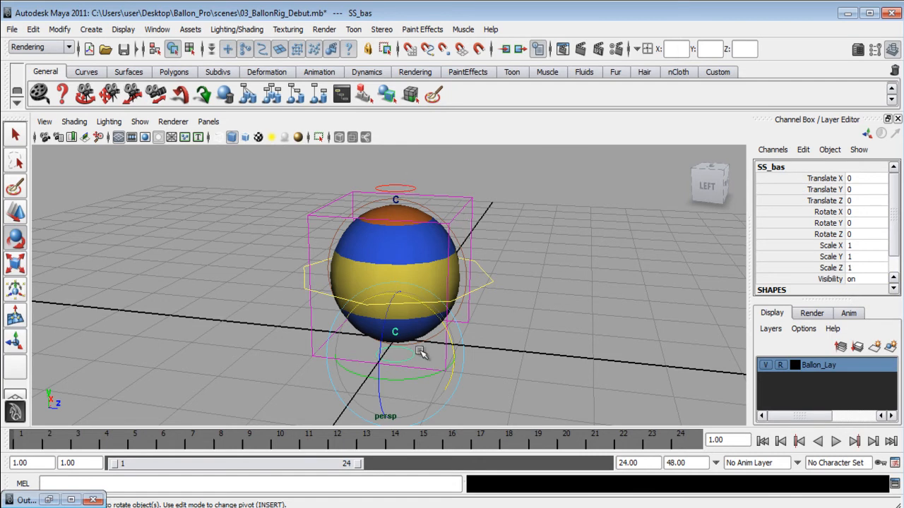
pyautogui.click(433, 209)
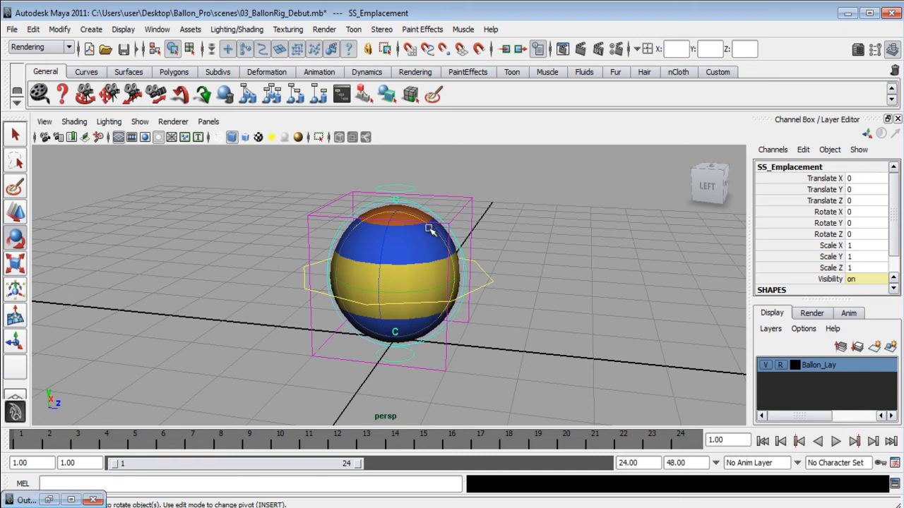
pyautogui.moveTo(441, 234); pyautogui.dragTo(419, 218)
pyautogui.click(365, 204)
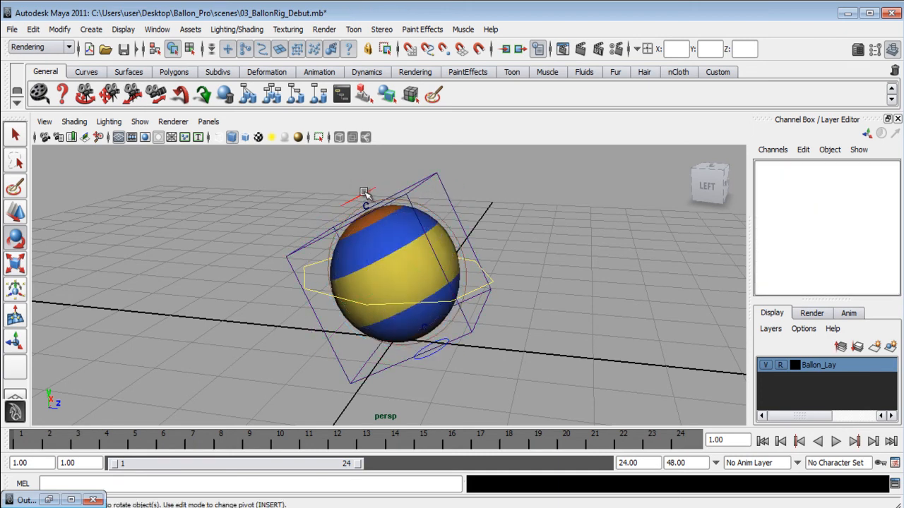
pyautogui.click(365, 202)
pyautogui.press('w')
pyautogui.moveTo(348, 179); pyautogui.dragTo(323, 139)
# - Undo the test move of SS_Haut and the tilt of SS_Emplacement
pyautogui.hotkey('ctrl', 'z')
pyautogui.hotkey('ctrl', 'z')
pyautogui.hotkey('ctrl', 'z')
pyautogui.hotkey('ctrl', 'z')
pyautogui.hotkey('ctrl', 'z')
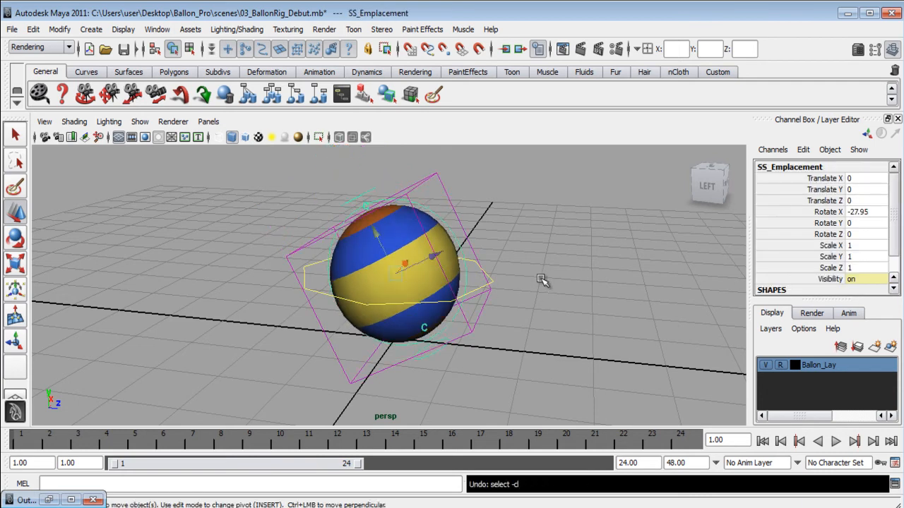
pyautogui.keyDown('alt'); pyautogui.moveTo(526, 280); pyautogui.dragTo(405, 288, button='right'); pyautogui.keyUp('alt')
pyautogui.keyDown('alt'); pyautogui.moveTo(404, 288); pyautogui.dragTo(413, 285); pyautogui.keyUp('alt')
pyautogui.moveTo(414, 286)
pyautogui.keyDown('alt'); pyautogui.mouseDown(button='right')
pyautogui.moveTo(475, 327)
pyautogui.moveTo(423, 289)
pyautogui.mouseUp(button='right'); pyautogui.keyUp('alt')
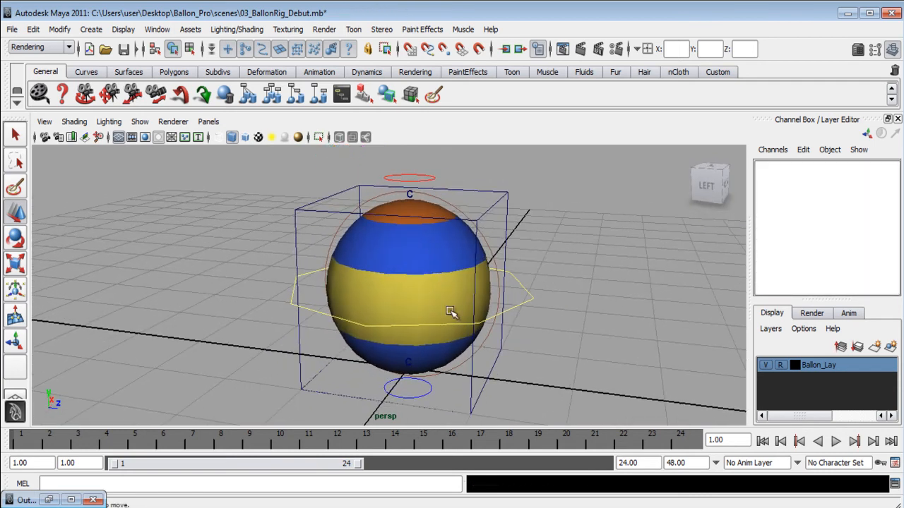
# - Test-rotate ffd1Lattice and ffd1Base together, undo the rotation and clear the selection
pyautogui.keyDown('alt'); pyautogui.moveTo(454, 308); pyautogui.dragTo(440, 292); pyautogui.keyUp('alt')
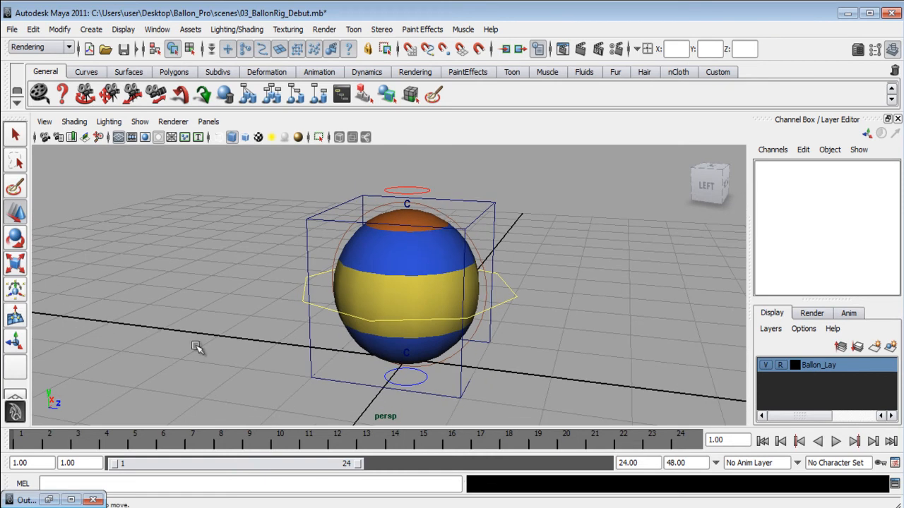
pyautogui.click(50, 500)
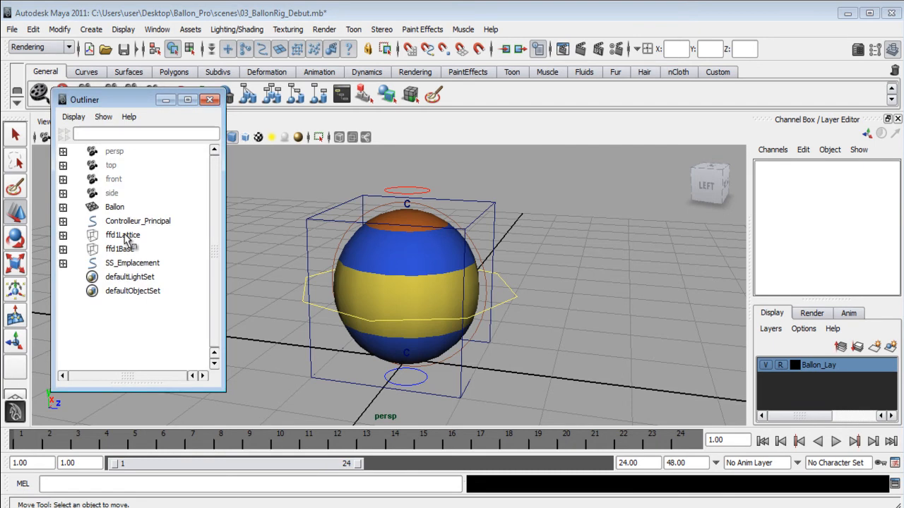
pyautogui.click(122, 236)
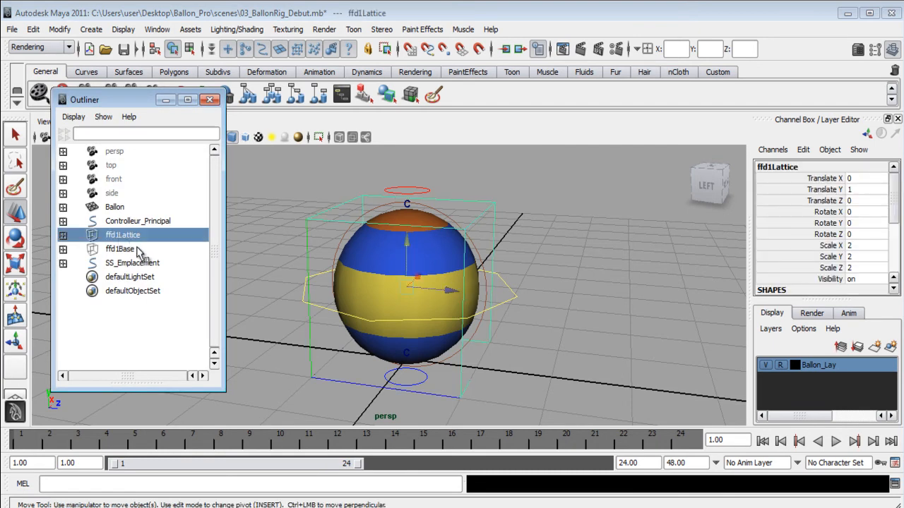
pyautogui.keyDown('ctrl'); pyautogui.click(138, 251); pyautogui.keyUp('ctrl')
pyautogui.press('e')
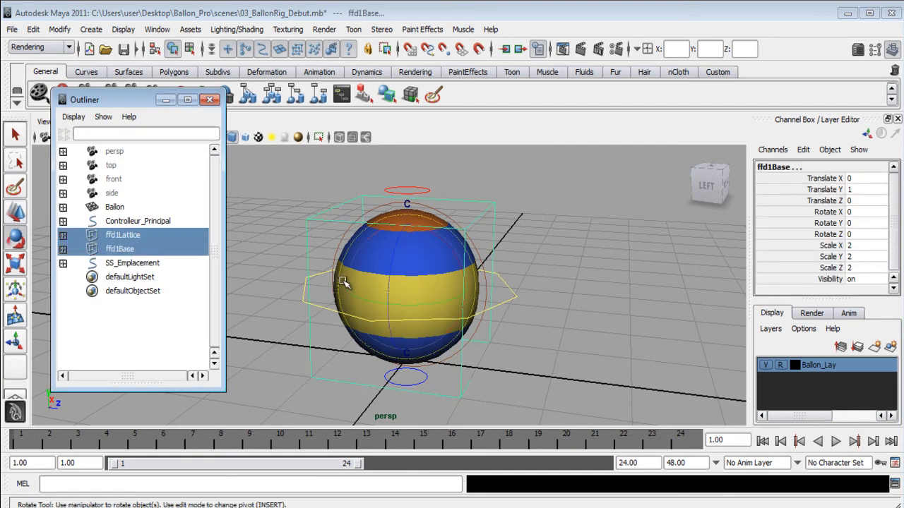
pyautogui.moveTo(428, 274); pyautogui.dragTo(523, 254)
pyautogui.hotkey('ctrl', 'z')
pyautogui.click(545, 248)
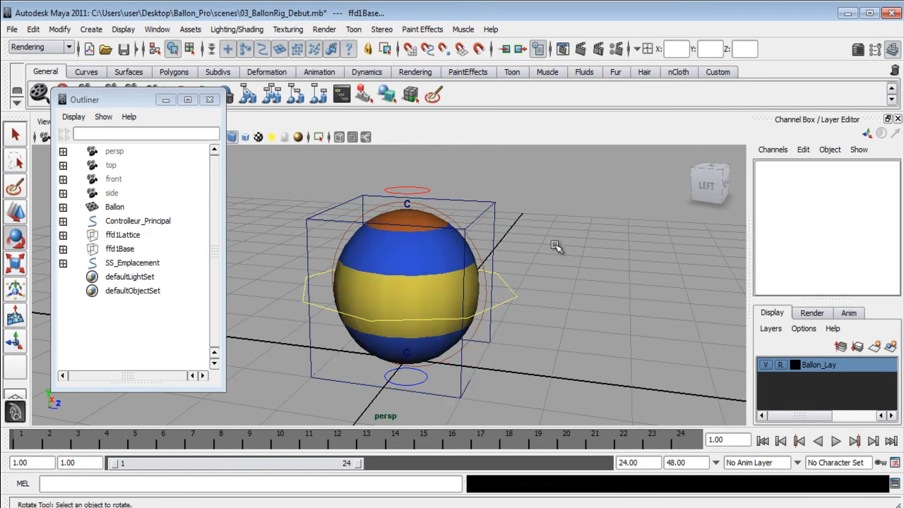
# - Inspect SS_Emplacement, SS_Haut, SS_bas and ffd1Lattice by selecting them in turn, and clear the selection
pyautogui.click(441, 214)
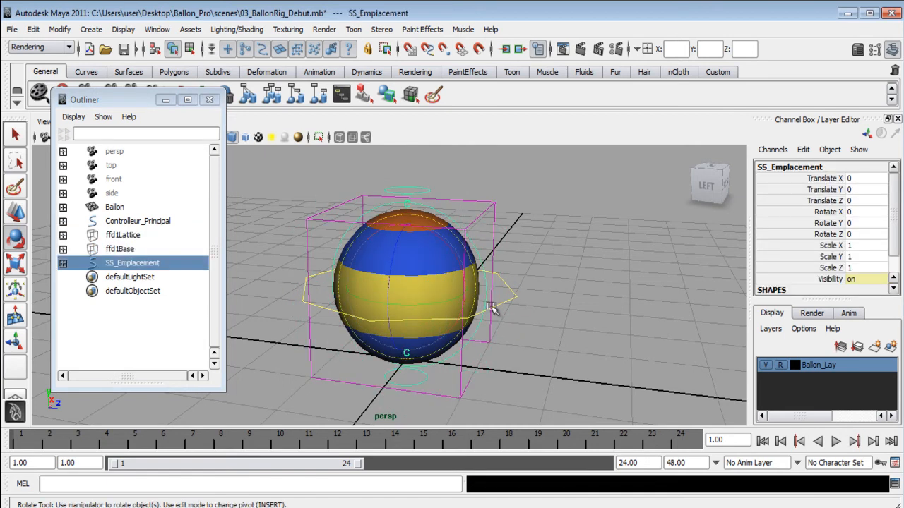
pyautogui.click(423, 189)
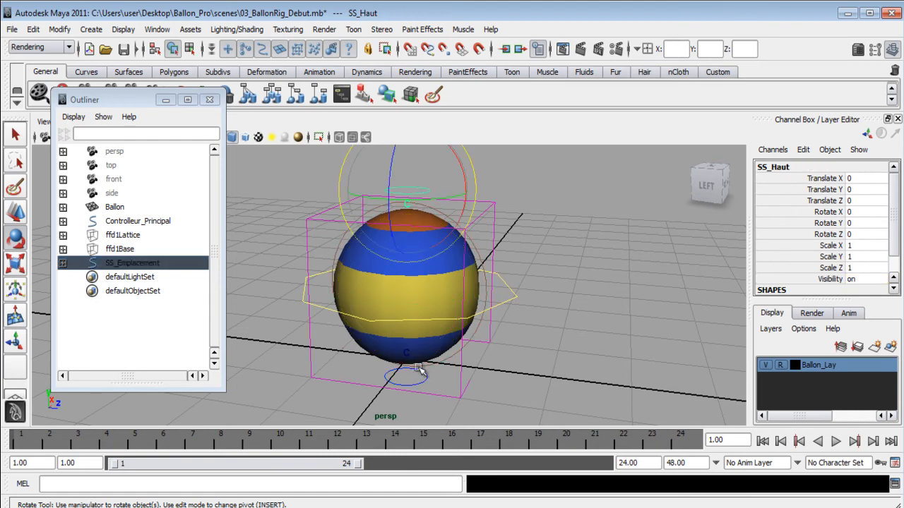
pyautogui.click(597, 270)
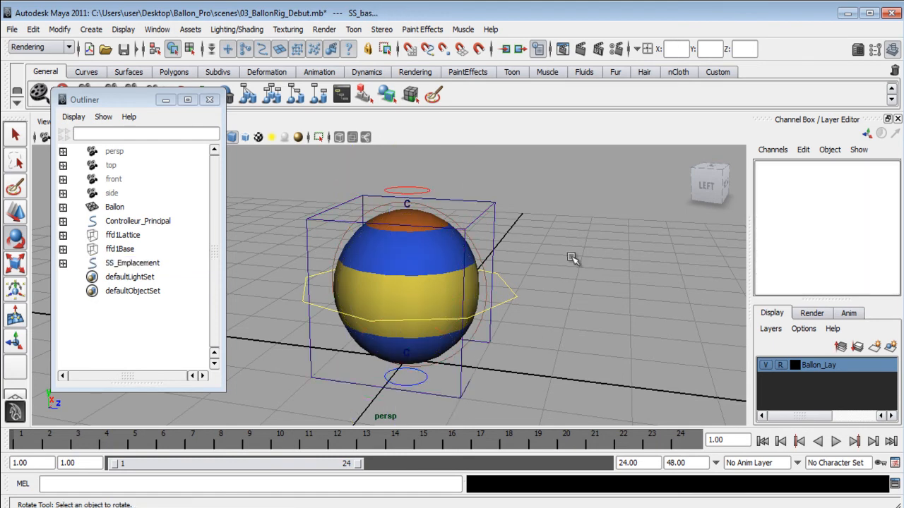
pyautogui.click(422, 191)
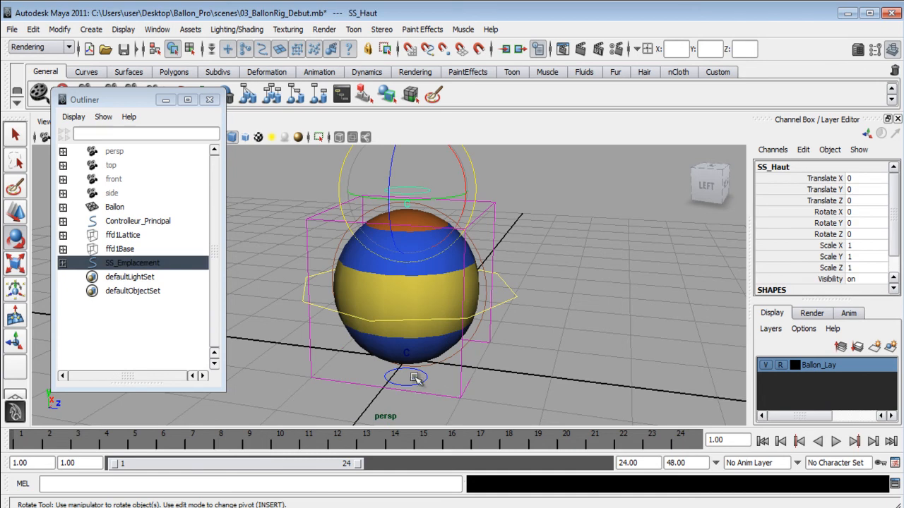
pyautogui.click(130, 236)
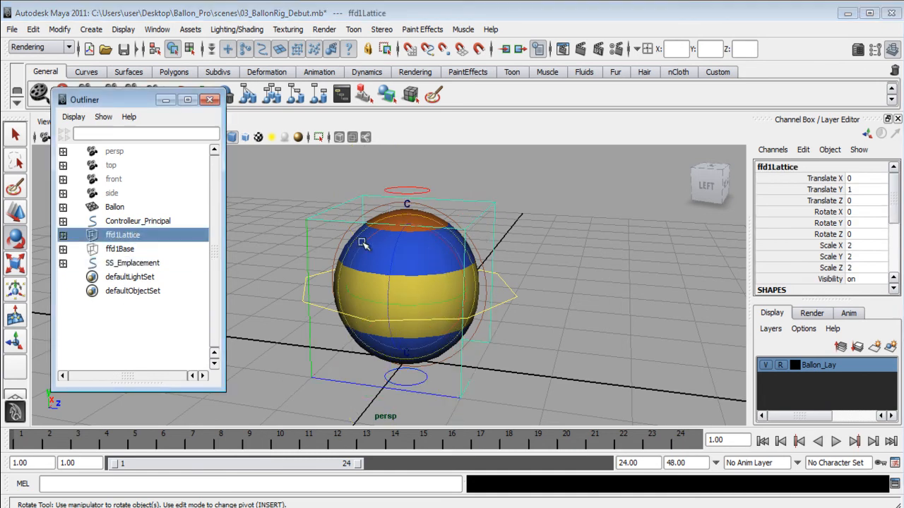
pyautogui.click(422, 190)
pyautogui.click(420, 381)
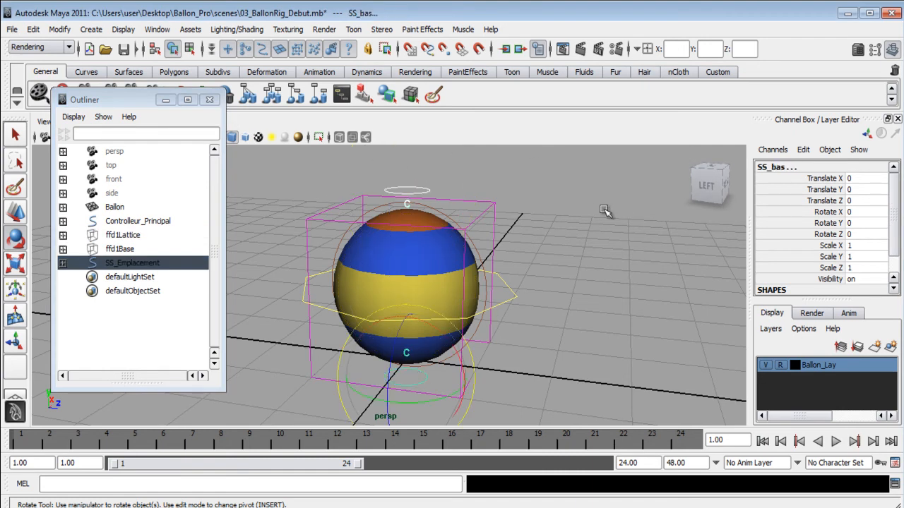
pyautogui.click(624, 216)
# - Test-rotate the SS_Emplacement circle about 24° around X and once more freely, undoing each rotation, and deselect it
pyautogui.click(473, 283)
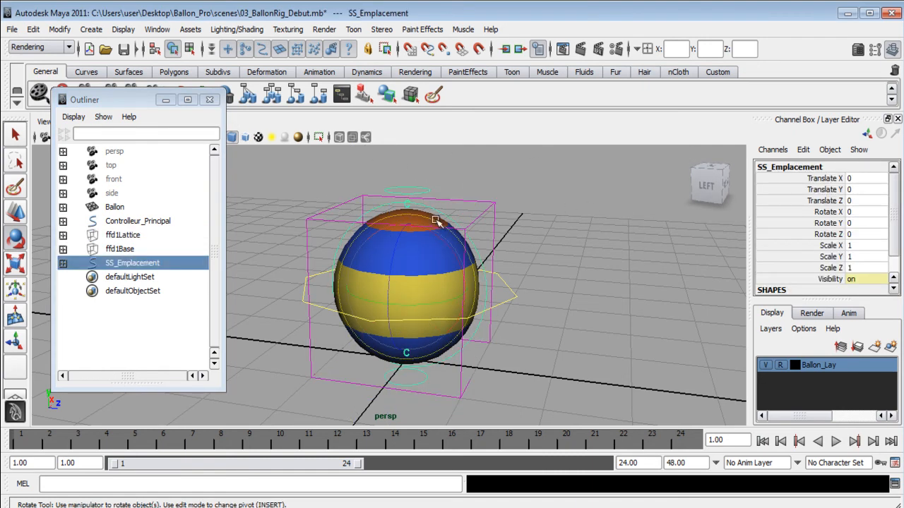
pyautogui.moveTo(438, 241); pyautogui.dragTo(443, 267)
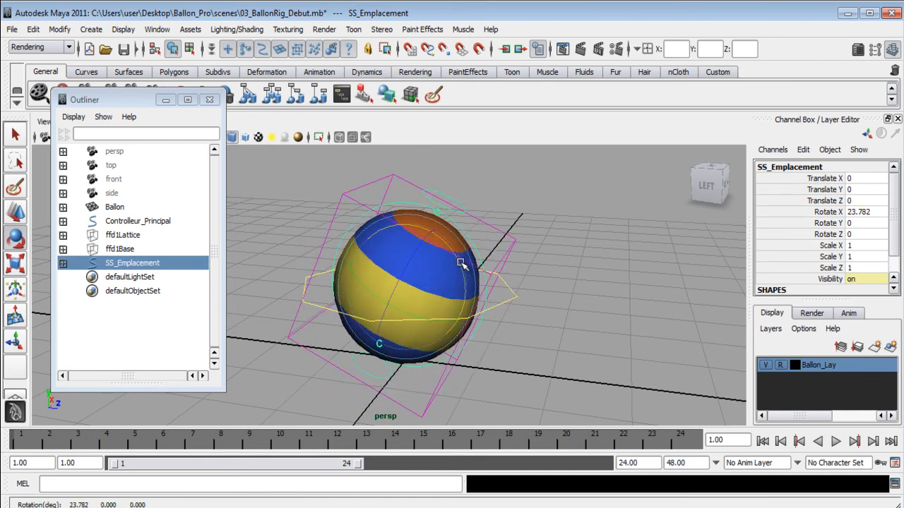
pyautogui.hotkey('ctrl', 'z')
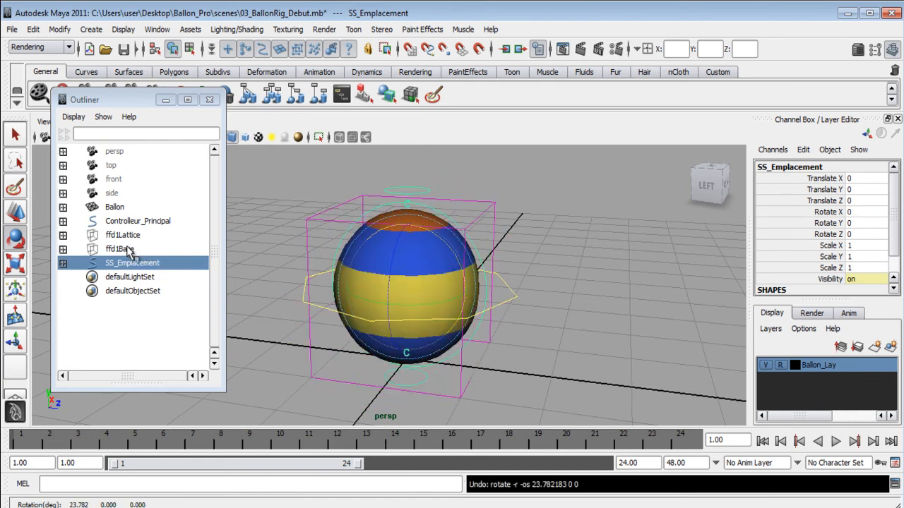
pyautogui.moveTo(449, 245); pyautogui.dragTo(393, 311)
pyautogui.hotkey('ctrl', 'z')
pyautogui.click(538, 240)
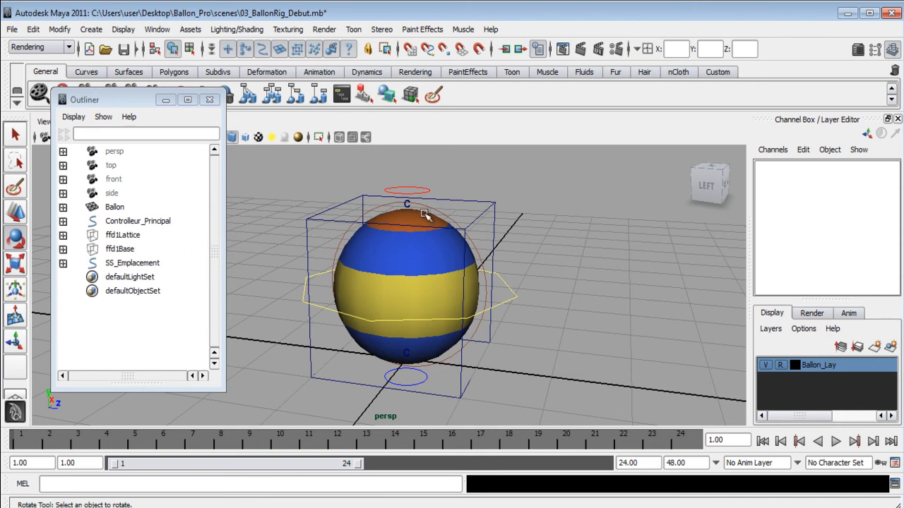
# - Load SS_Emplacement as the output object and ffd1Base as the input object in the Connection Editor
pyautogui.keyDown('alt'); pyautogui.moveTo(513, 280); pyautogui.dragTo(456, 271, button='right'); pyautogui.keyUp('alt')
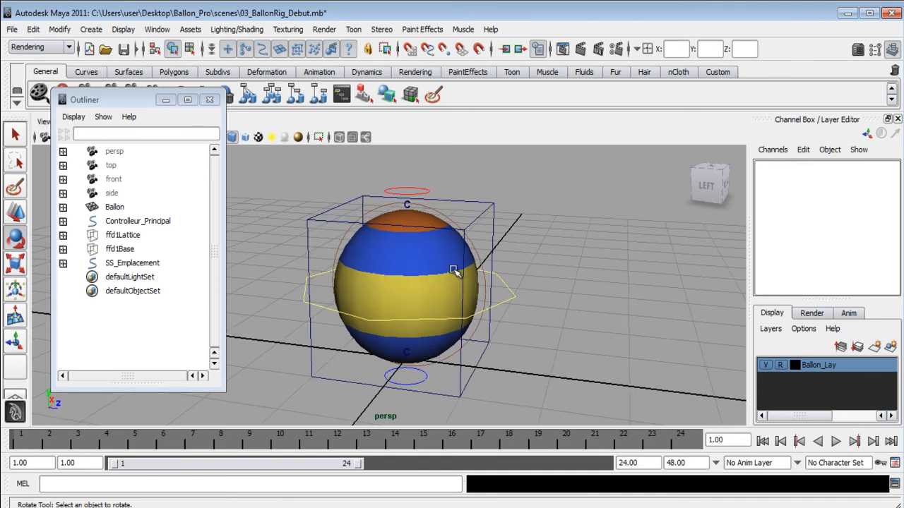
pyautogui.click(432, 207)
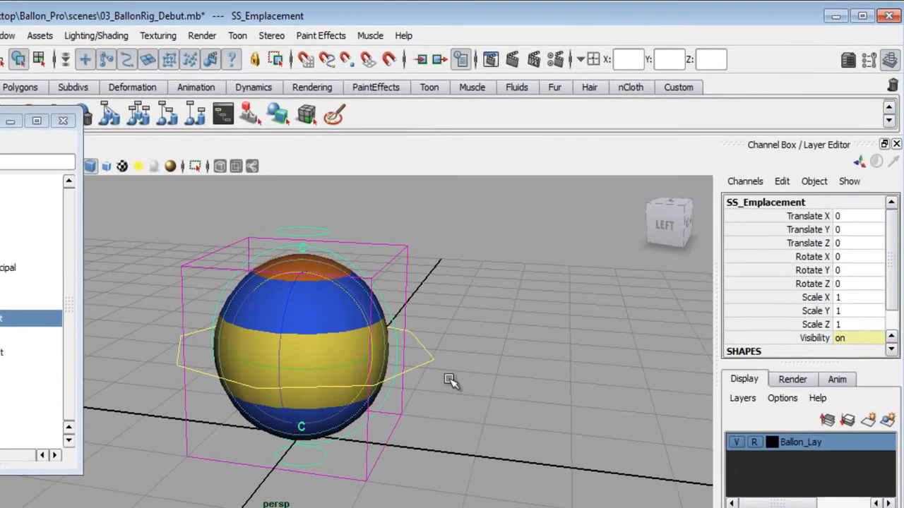
pyautogui.click(782, 182)
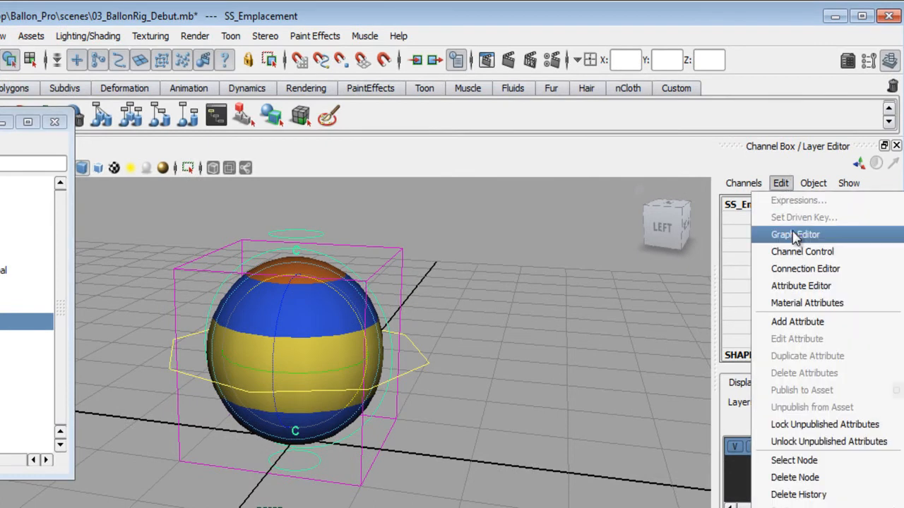
pyautogui.click(791, 269)
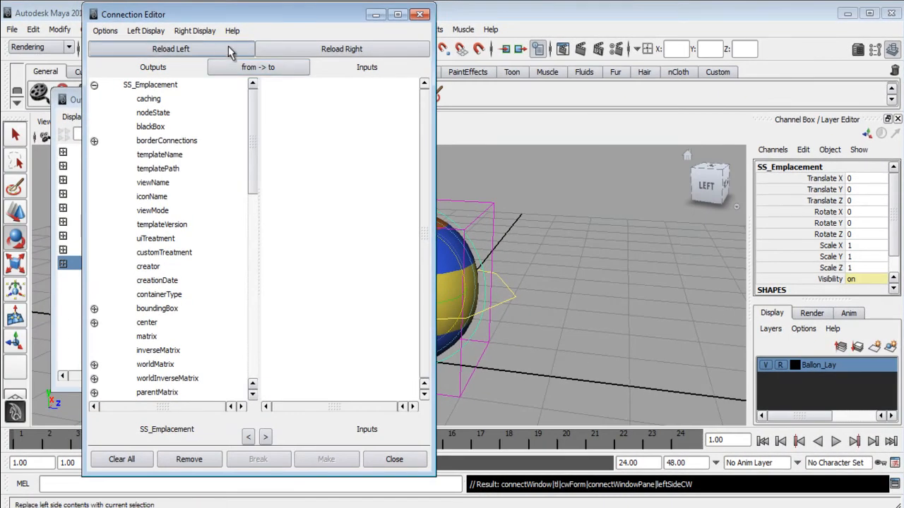
pyautogui.moveTo(353, 13); pyautogui.dragTo(797, 65)
pyautogui.click(394, 277)
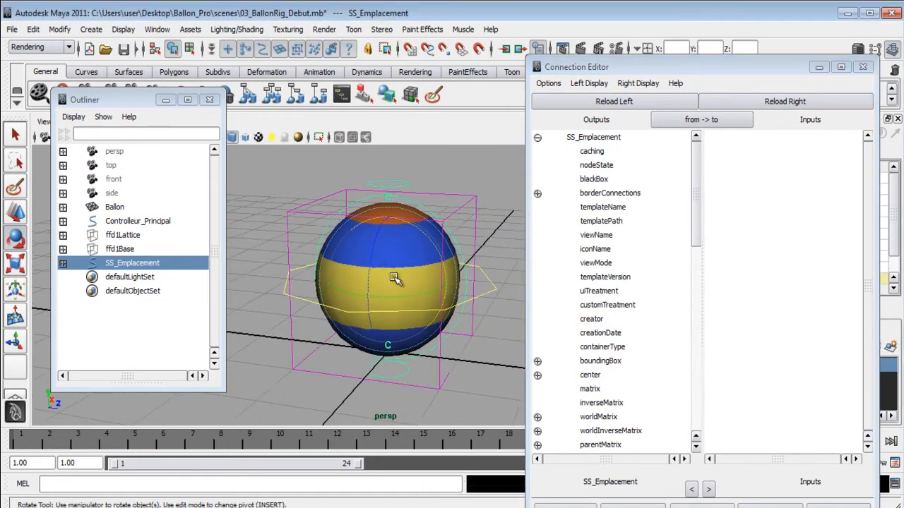
pyautogui.scroll(1, 394, 277)
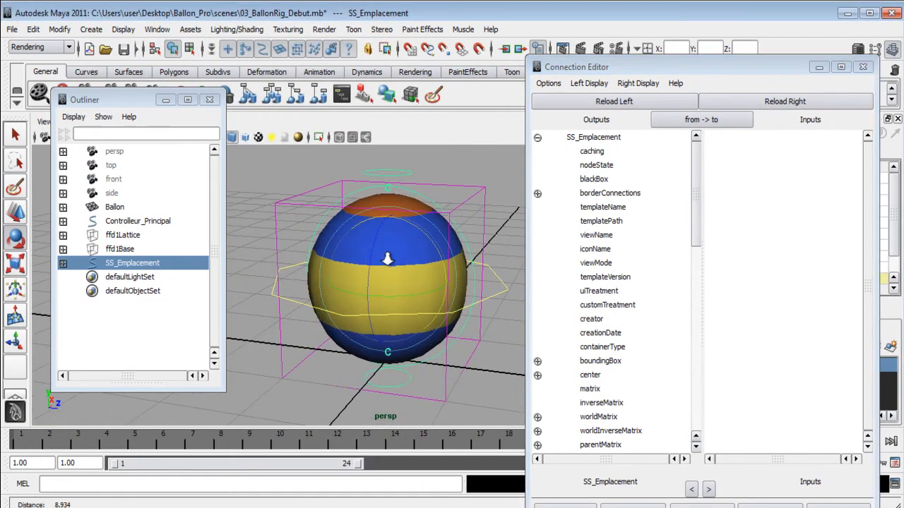
pyautogui.click(116, 249)
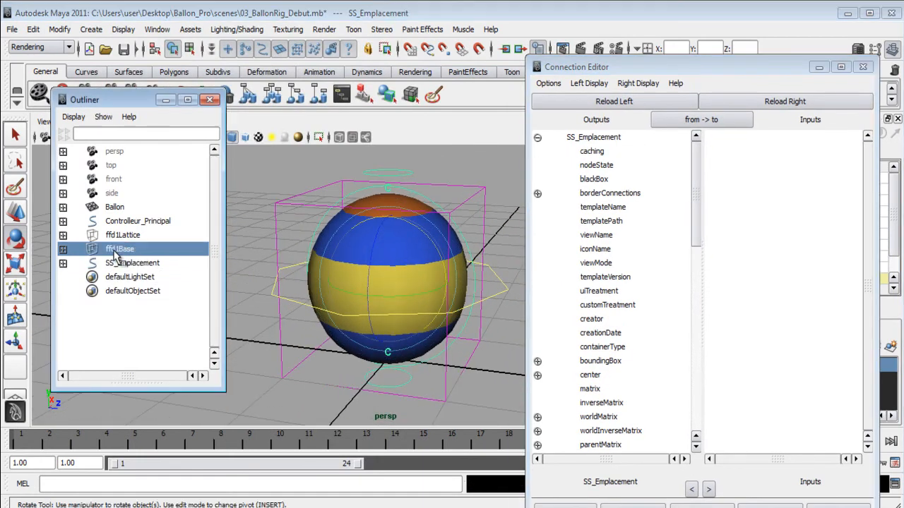
pyautogui.click(766, 105)
# - Connect SS_Emplacement's rotate output to ffd1Base's rotate input
pyautogui.moveTo(697, 219); pyautogui.dragTo(651, 420)
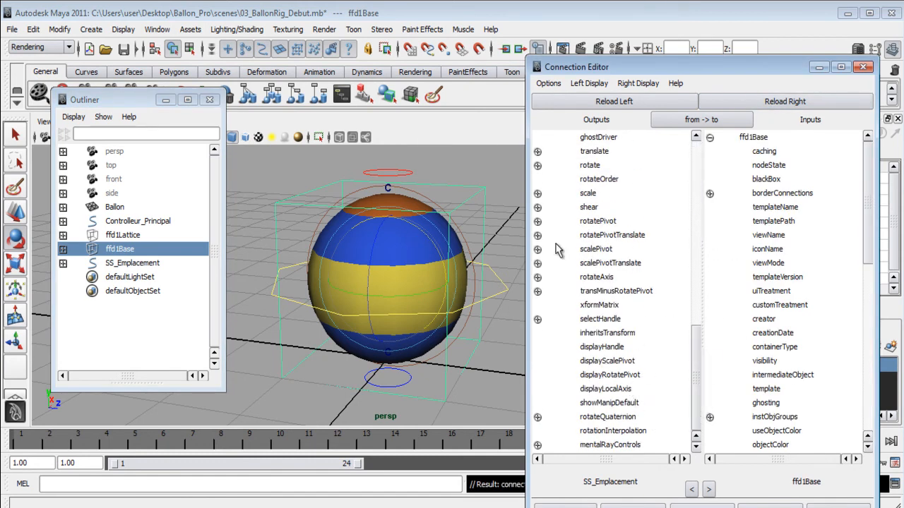
pyautogui.scroll(10, 614, 170)
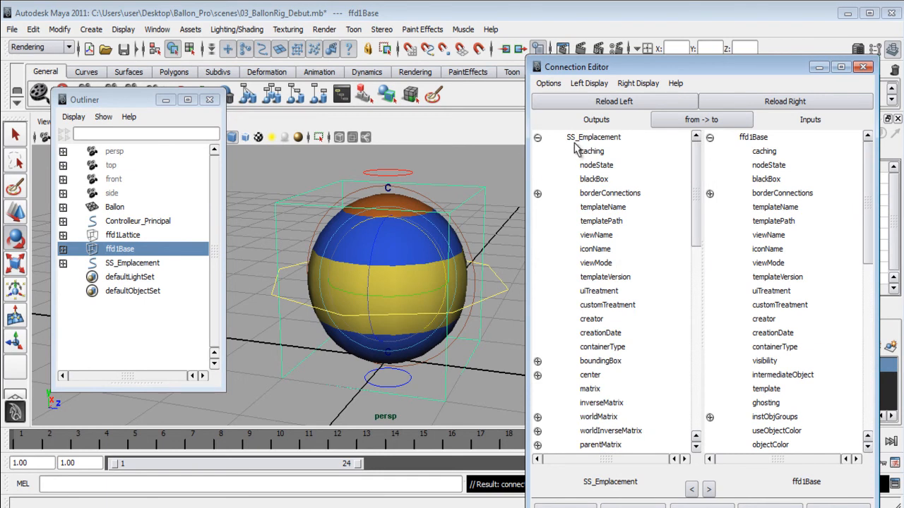
pyautogui.moveTo(698, 220); pyautogui.dragTo(717, 350)
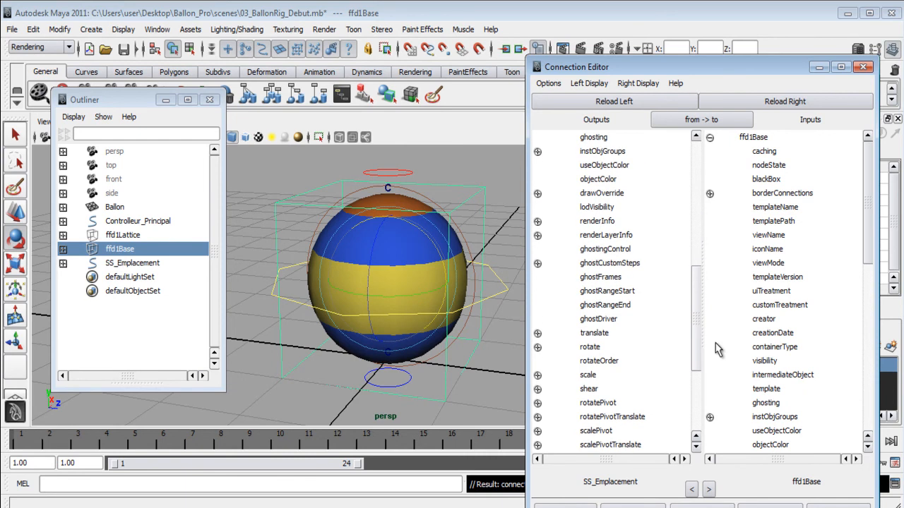
pyautogui.click(597, 348)
pyautogui.scroll(-5, 790, 282)
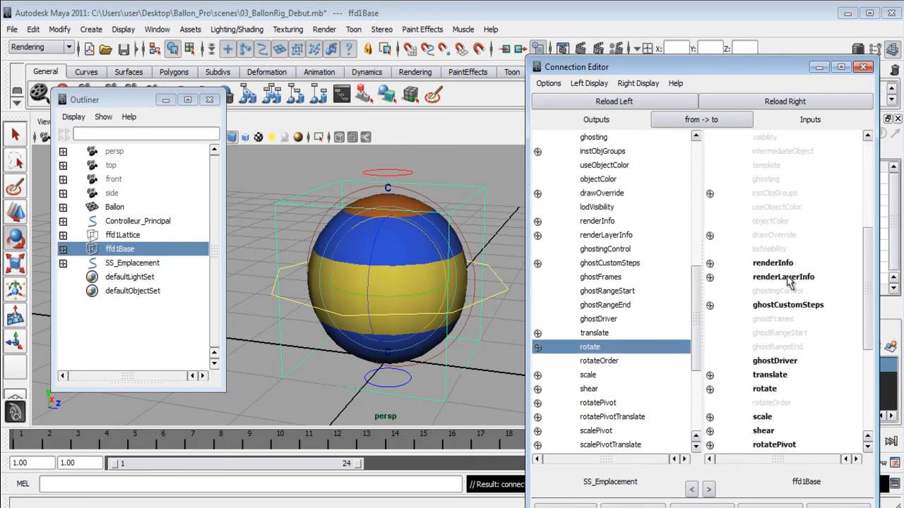
pyautogui.scroll(-3, 791, 311)
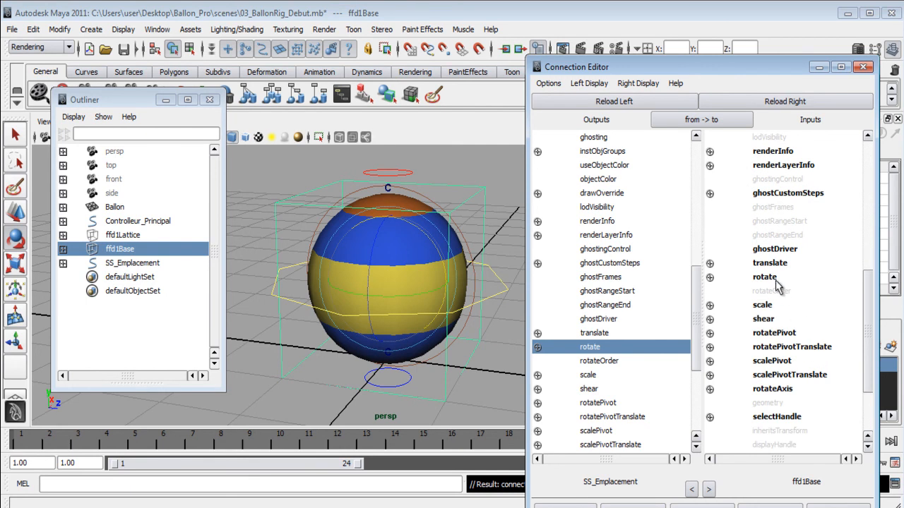
pyautogui.click(768, 279)
# - Connect SS_Emplacement's rotateOrder to ffd1Base's rotateOrder and close the Connection Editor
pyautogui.click(605, 364)
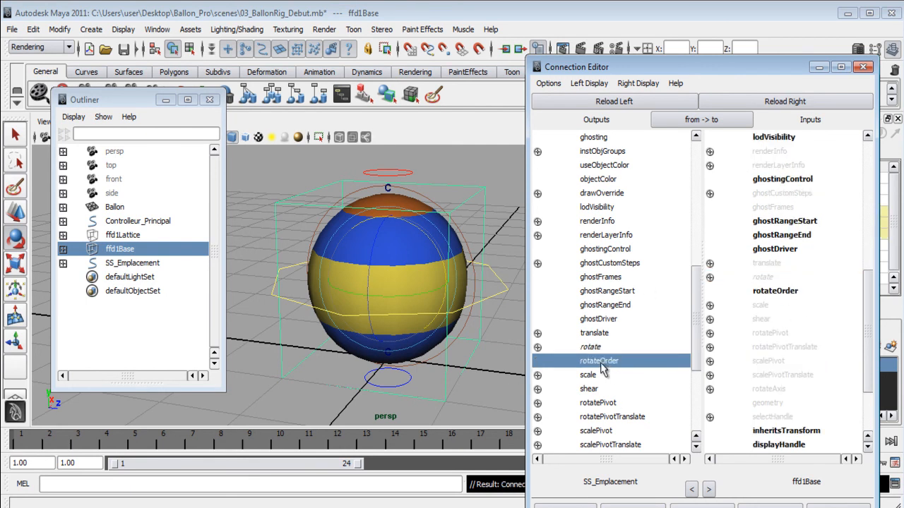
pyautogui.click(775, 292)
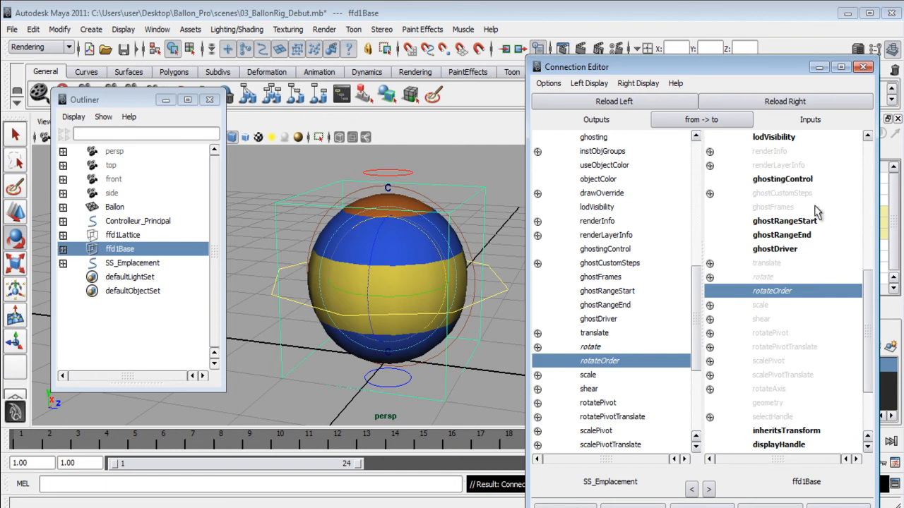
pyautogui.moveTo(741, 71); pyautogui.dragTo(653, 28)
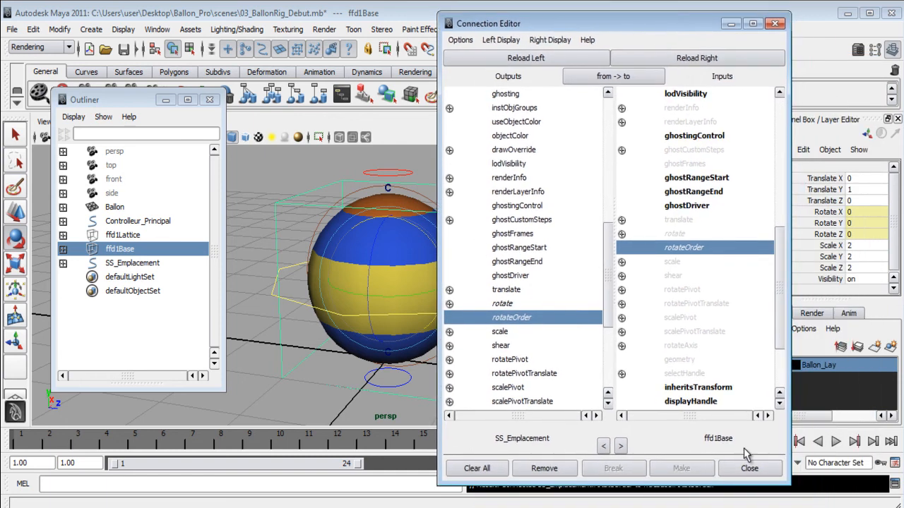
pyautogui.click(751, 471)
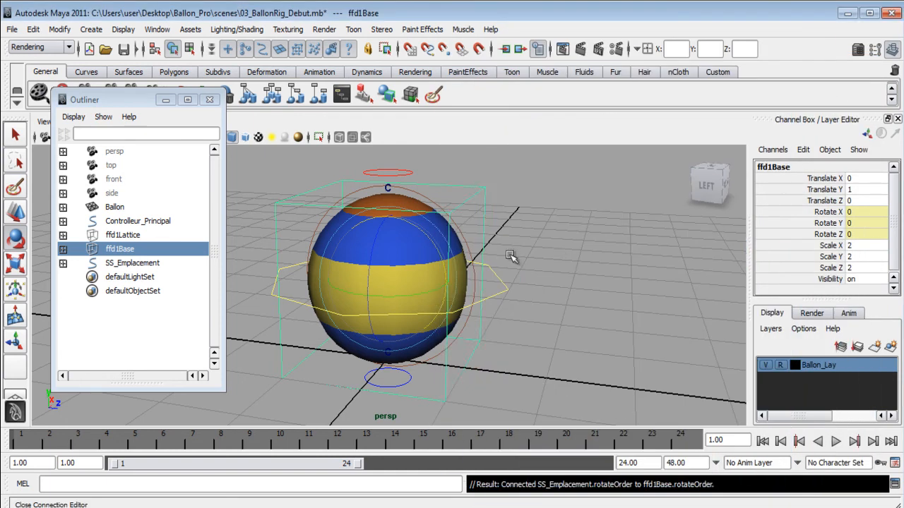
# - Test-rotate the SS_Emplacement circle about 36° around X and undo the rotation
pyautogui.click(469, 203)
pyautogui.click(428, 195)
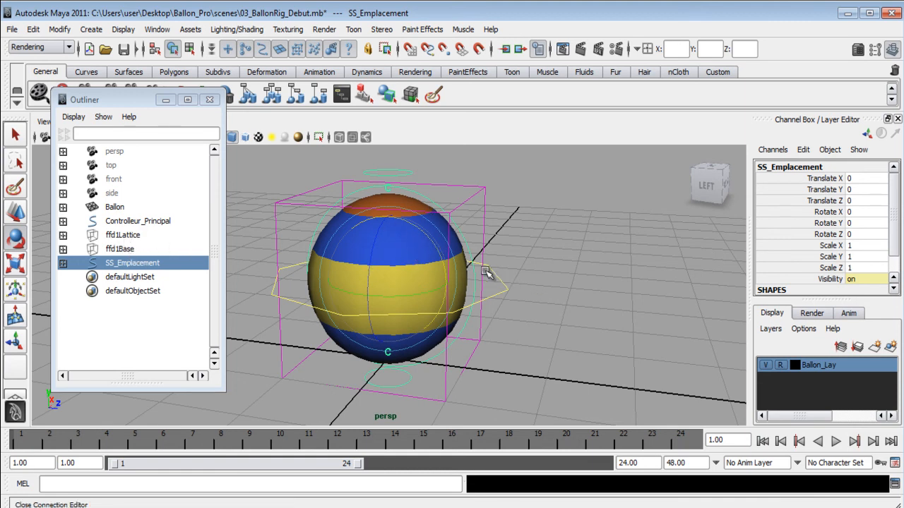
pyautogui.moveTo(438, 251); pyautogui.dragTo(465, 291)
pyautogui.hotkey('ctrl', 'z')
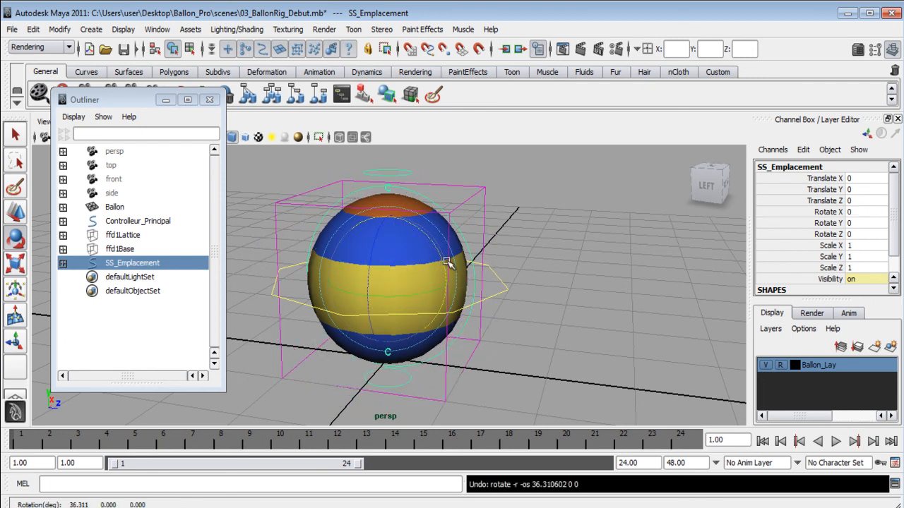
# - Tilt SS_Emplacement about -30° around X, test-move SS_Haut about 0.59 along its Y axis and undo that move
pyautogui.moveTo(432, 248); pyautogui.dragTo(411, 227)
pyautogui.keyDown('alt'); pyautogui.moveTo(374, 212); pyautogui.dragTo(414, 247, button='middle'); pyautogui.keyUp('alt')
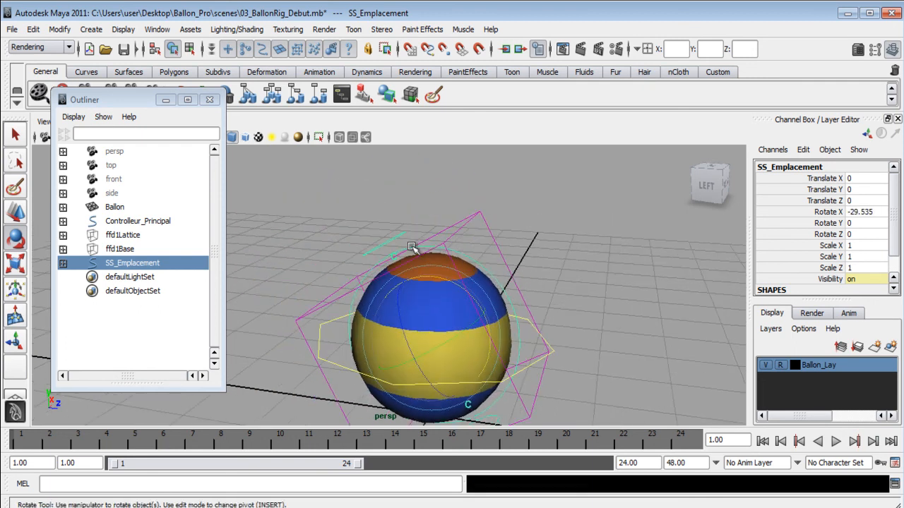
pyautogui.click(398, 238)
pyautogui.press('w')
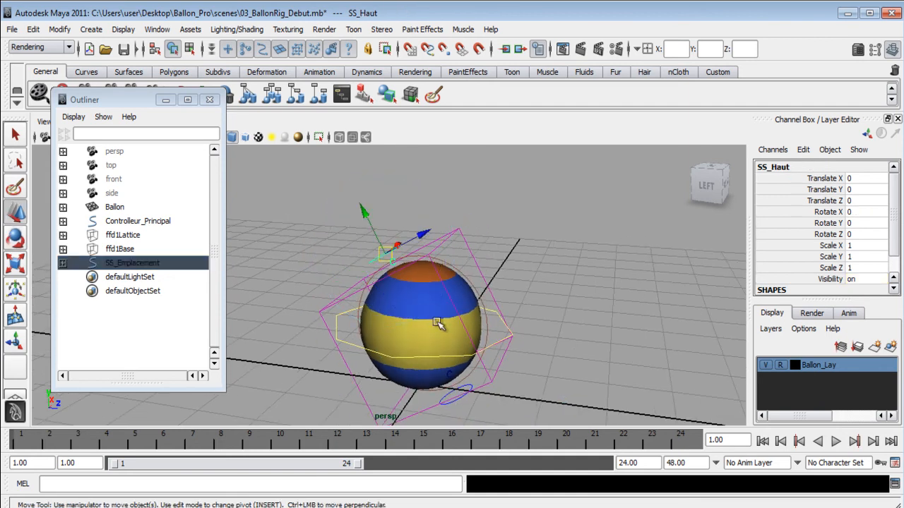
pyautogui.moveTo(368, 219); pyautogui.dragTo(314, 163)
pyautogui.hotkey('ctrl', 'z')
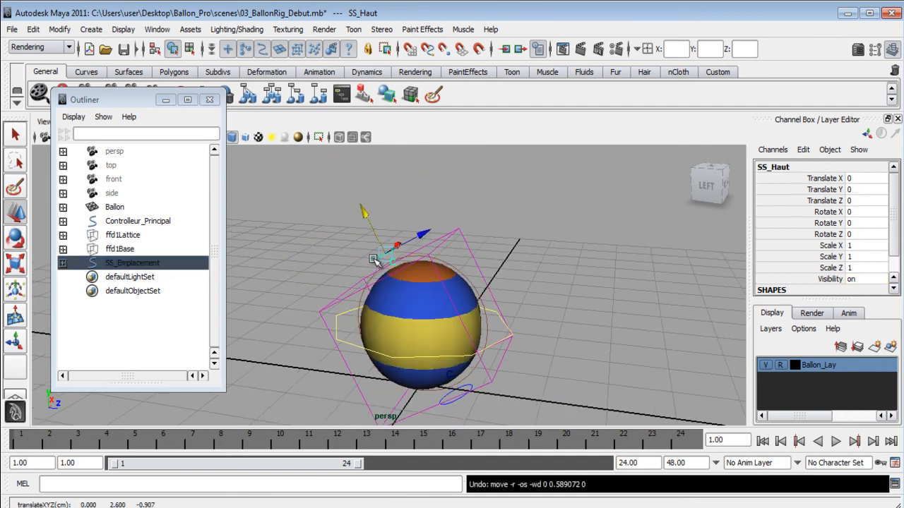
# - Test-move SS_Haut about 1.03 along its tilted Y axis, and undo both the move and the SS_Emplacement tilt
pyautogui.moveTo(356, 206); pyautogui.dragTo(319, 158)
pyautogui.hotkey('ctrl', 'z')
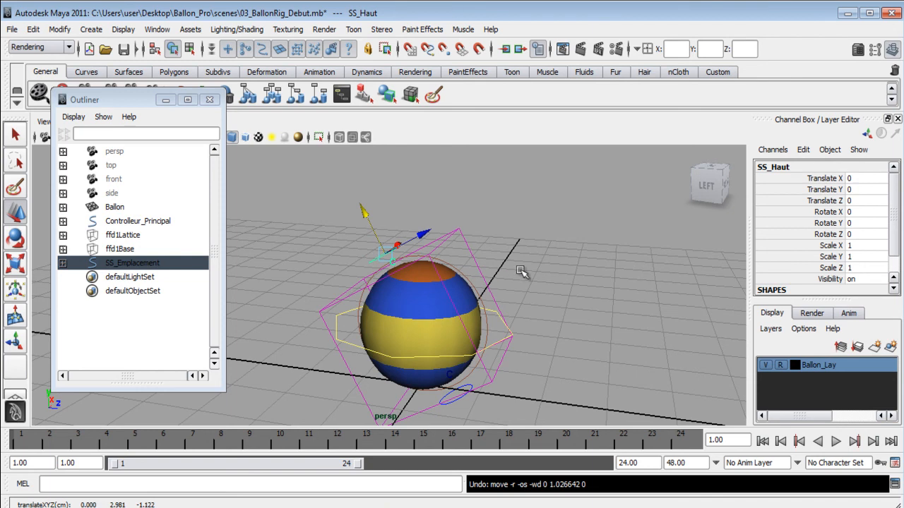
pyautogui.hotkey('ctrl', 'z')
pyautogui.keyDown('alt'); pyautogui.moveTo(445, 376); pyautogui.dragTo(457, 286, button='middle'); pyautogui.keyUp('alt')
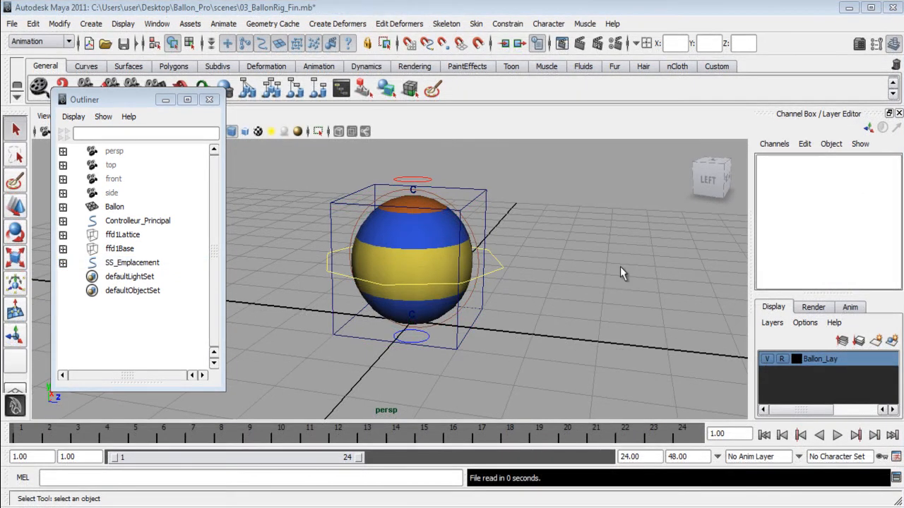
# - Parent SS_Emplacement to Controlleur_Principal and minimize the Outliner
pyautogui.keyDown('alt'); pyautogui.moveTo(482, 268); pyautogui.dragTo(513, 289, button='right'); pyautogui.keyUp('alt')
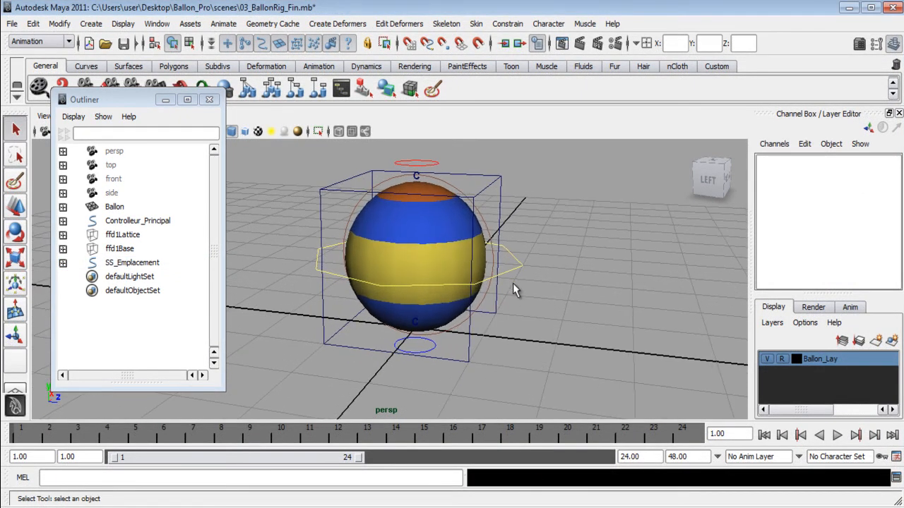
pyautogui.click(492, 235)
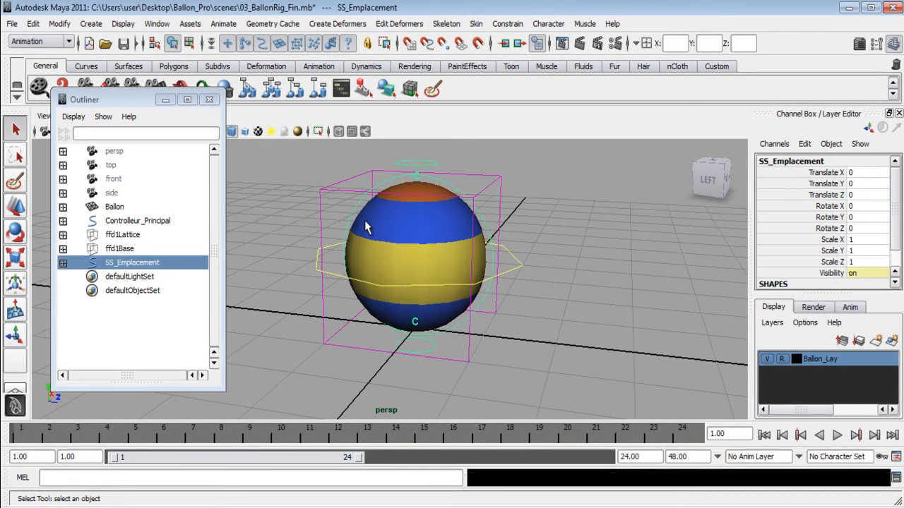
pyautogui.keyDown('shift'); pyautogui.click(490, 274); pyautogui.keyUp('shift')
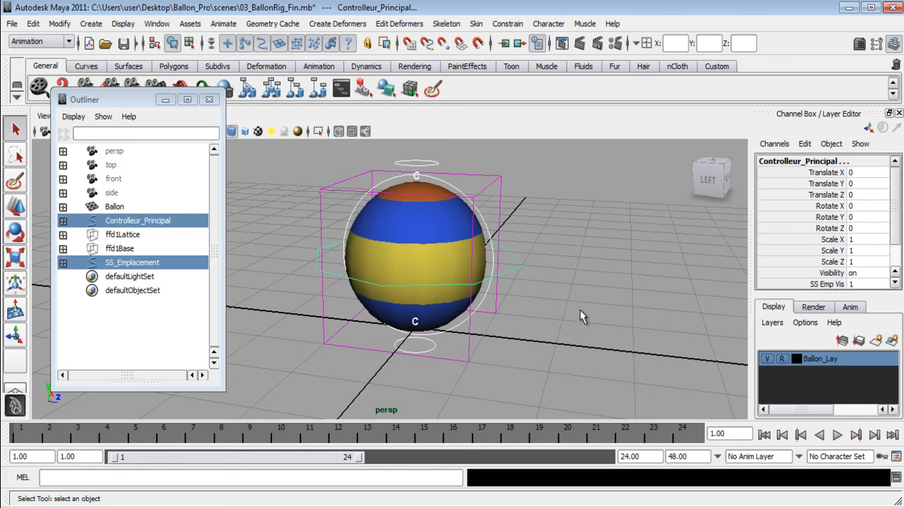
pyautogui.press('p')
pyautogui.keyDown('alt'); pyautogui.moveTo(562, 307); pyautogui.dragTo(474, 267, button='right'); pyautogui.keyUp('alt')
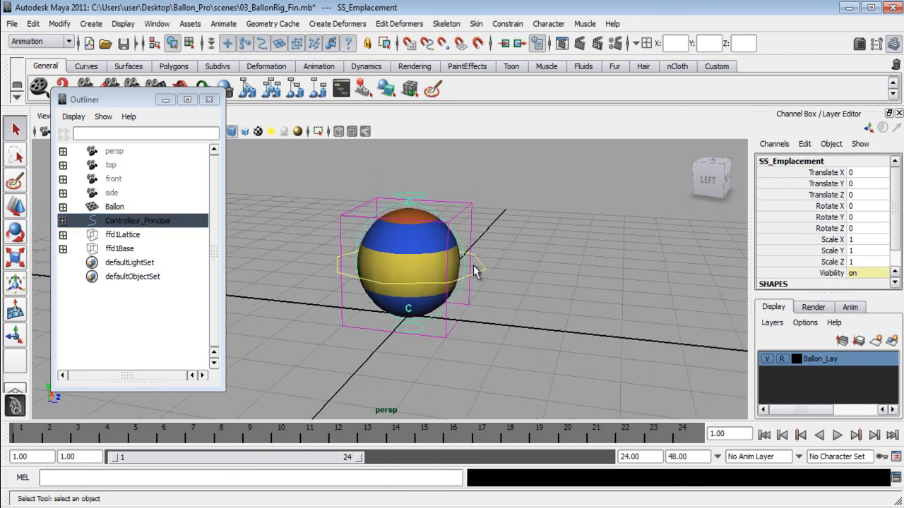
pyautogui.click(165, 100)
# - Test-move Controlleur_Principal slightly and undo the move
pyautogui.click(479, 270)
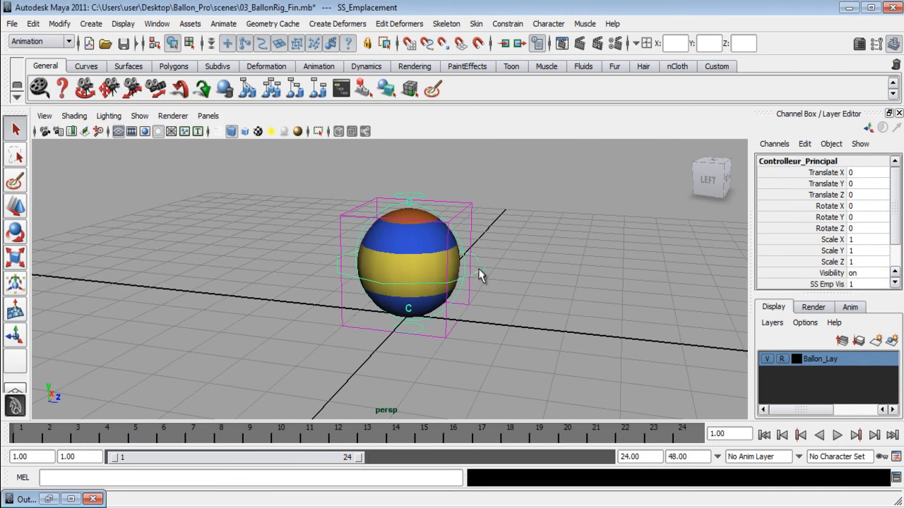
pyautogui.keyDown('alt'); pyautogui.moveTo(422, 267); pyautogui.dragTo(413, 279, button='middle'); pyautogui.keyUp('alt')
pyautogui.keyDown('alt'); pyautogui.moveTo(413, 278); pyautogui.dragTo(534, 305, button='right'); pyautogui.keyUp('alt')
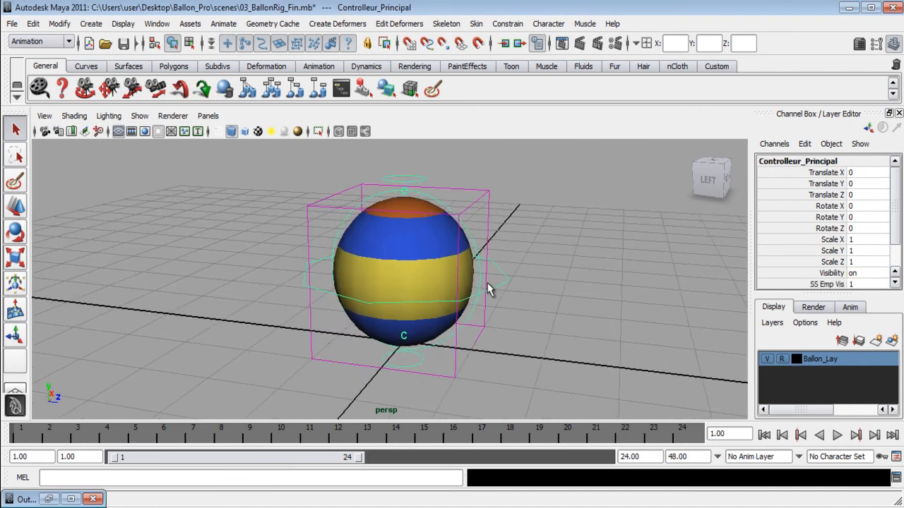
pyautogui.keyDown('alt'); pyautogui.moveTo(435, 291); pyautogui.dragTo(433, 295, button='middle'); pyautogui.keyUp('alt')
pyautogui.keyDown('alt'); pyautogui.moveTo(432, 295); pyautogui.dragTo(423, 297, button='right'); pyautogui.keyUp('alt')
pyautogui.press('w')
pyautogui.moveTo(399, 274)
pyautogui.mouseDown()
pyautogui.moveTo(256, 303)
pyautogui.moveTo(266, 202)
pyautogui.moveTo(405, 262)
pyautogui.moveTo(400, 275)
pyautogui.mouseUp()
pyautogui.hotkey('ctrl', 'z')
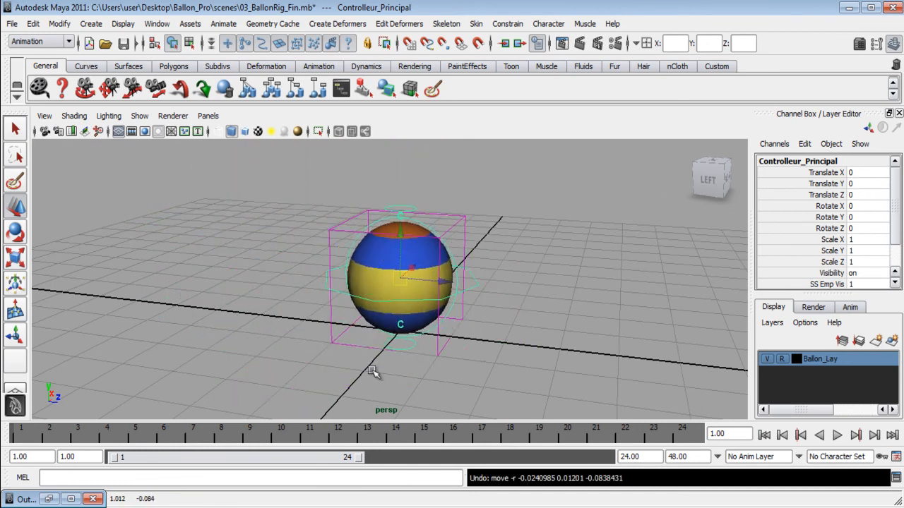
# - Test-rotate and test-scale Controlleur_Principal freely, undoing each change
pyautogui.press('e')
pyautogui.moveTo(332, 356); pyautogui.dragTo(430, 343, button='middle')
pyautogui.hotkey('ctrl', 'z')
pyautogui.press('r')
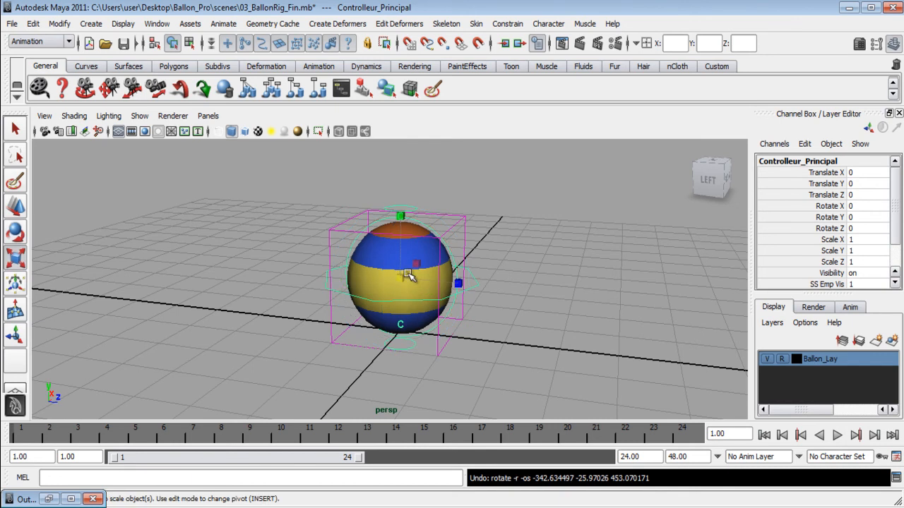
pyautogui.moveTo(400, 278); pyautogui.dragTo(311, 299)
pyautogui.hotkey('ctrl', 'z')
# - Rotate Controlleur_Principal to about 17°, -18° and 26° in X, Y and Z, and stretch the ball by moving SS_Haut outward along its Y axis
pyautogui.press('w')
pyautogui.press('e')
pyautogui.click(449, 272)
pyautogui.keyDown('alt'); pyautogui.moveTo(448, 272); pyautogui.dragTo(502, 247); pyautogui.keyUp('alt')
pyautogui.click(370, 203)
pyautogui.press('w')
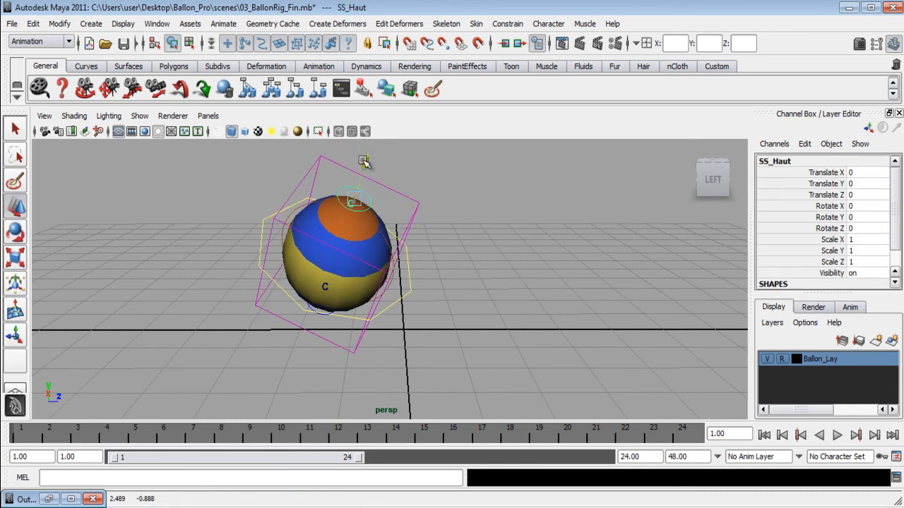
pyautogui.moveTo(365, 167); pyautogui.dragTo(413, 44)
# - Move Controlleur_Principal freely around the scene to about X -3.7, Y -0.3, Z -1.1 to check the stretched ball from different angles
pyautogui.click(410, 274)
pyautogui.scroll(-4, 412, 279)
pyautogui.moveTo(389, 281); pyautogui.dragTo(528, 309)
pyautogui.scroll(-5, 494, 304)
pyautogui.keyDown('alt'); pyautogui.moveTo(448, 293); pyautogui.dragTo(404, 284); pyautogui.keyUp('alt')
pyautogui.moveTo(426, 313); pyautogui.dragTo(314, 253)
pyautogui.keyDown('alt'); pyautogui.moveTo(313, 253); pyautogui.dragTo(360, 296); pyautogui.keyUp('alt')
pyautogui.keyDown('alt'); pyautogui.moveTo(423, 327); pyautogui.dragTo(369, 308); pyautogui.keyUp('alt')
pyautogui.moveTo(347, 283); pyautogui.dragTo(362, 317, button='middle')
pyautogui.keyDown('alt'); pyautogui.moveTo(362, 317); pyautogui.dragTo(414, 325); pyautogui.keyUp('alt')
pyautogui.moveTo(414, 325)
pyautogui.keyDown('alt'); pyautogui.mouseDown(button='right')
pyautogui.moveTo(448, 337)
pyautogui.moveTo(406, 317)
pyautogui.mouseUp(button='right'); pyautogui.keyUp('alt')
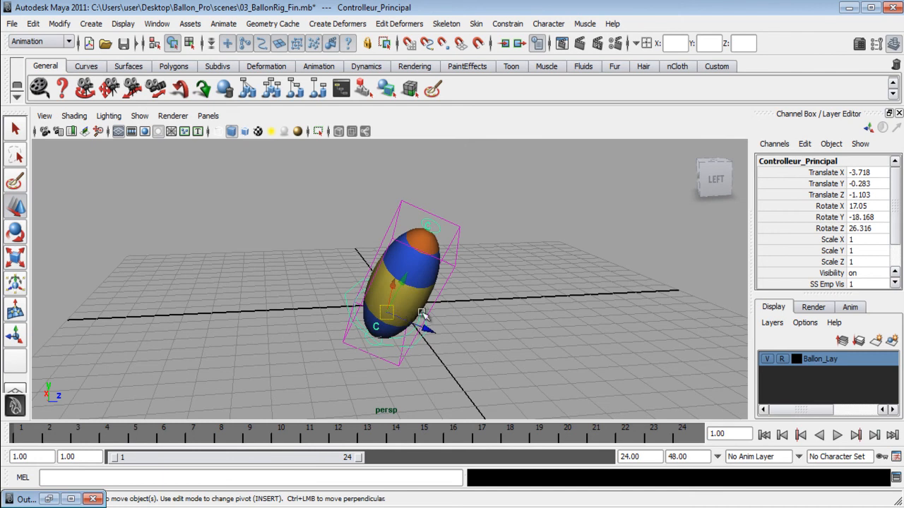
# - Undo the test moves, the stretch and the rotation to return the ball rig to its default pose
pyautogui.hotkey('ctrl', 'z')
pyautogui.hotkey('ctrl', 'z')
pyautogui.hotkey('ctrl', 'z')
pyautogui.hotkey('ctrl', 'z')
pyautogui.hotkey('ctrl', 'z')
pyautogui.hotkey('ctrl', 'z')
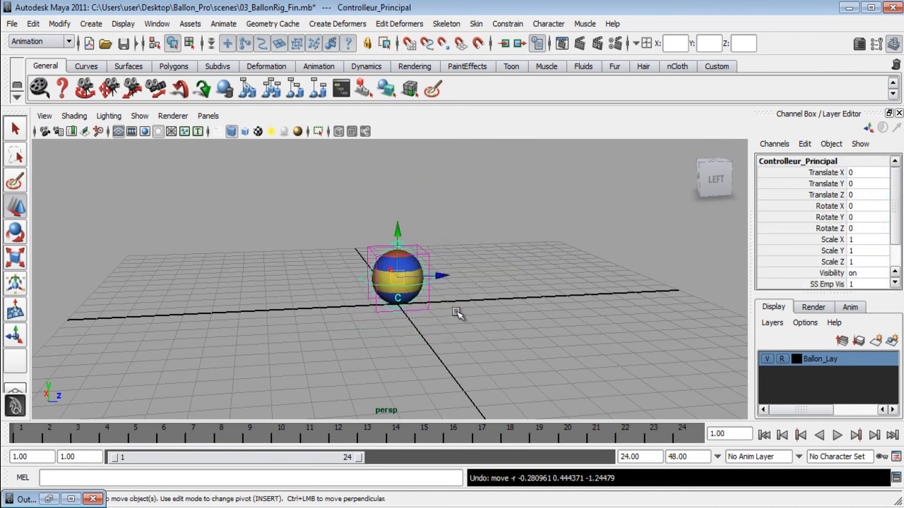